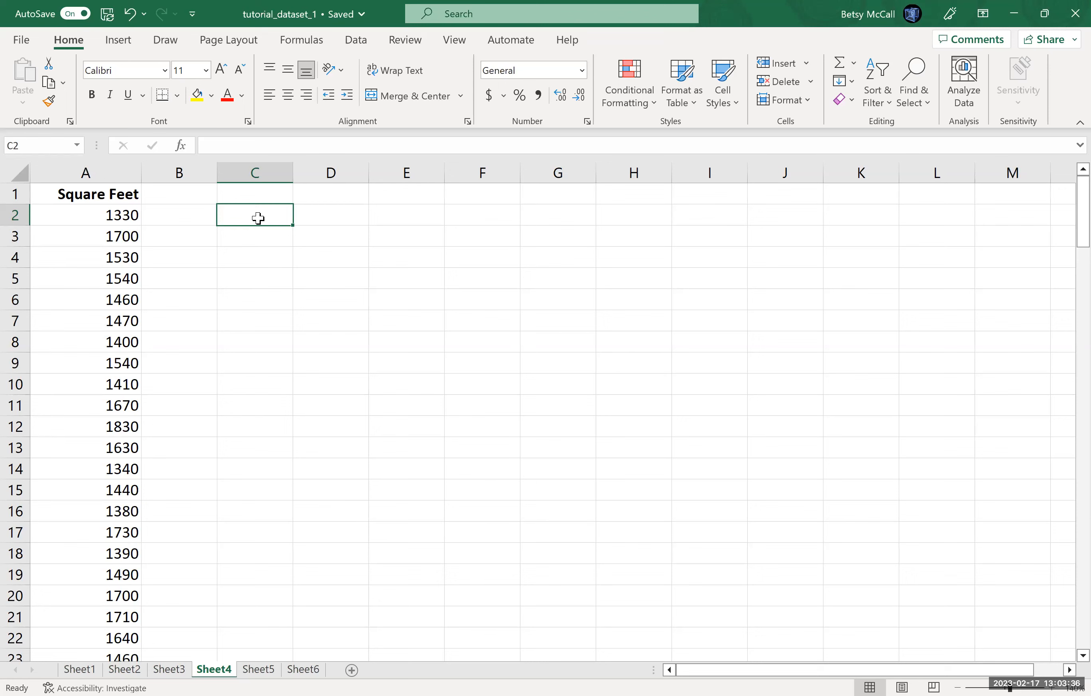
- Look through the statistical functions in the function library
click(291, 43)
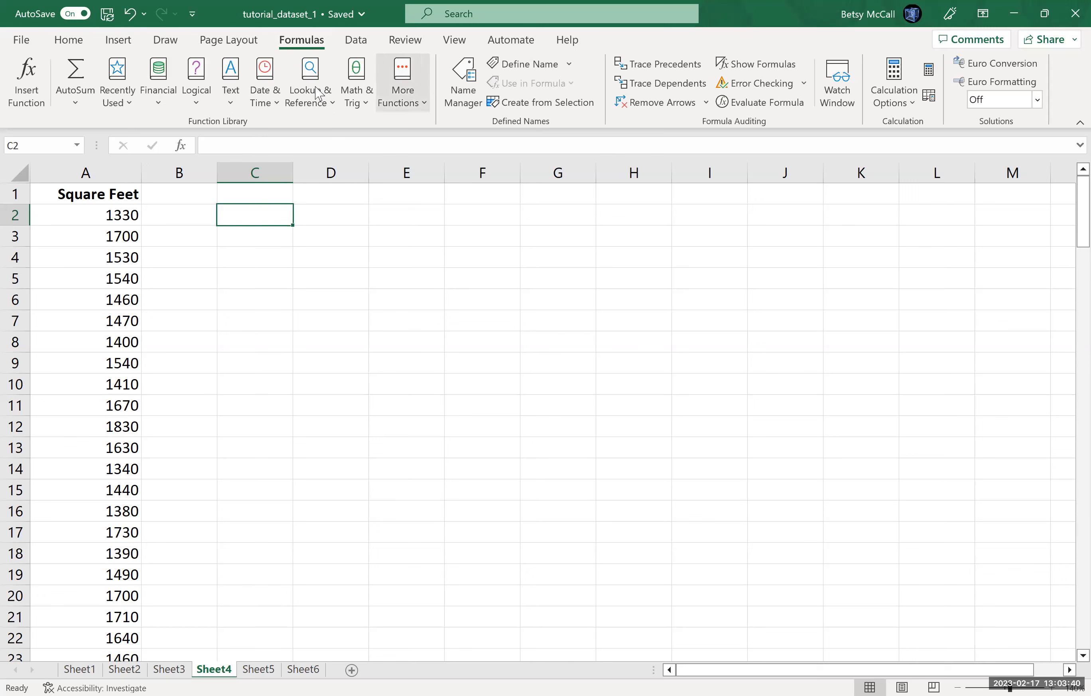
click(411, 107)
mouse_move(413, 133)
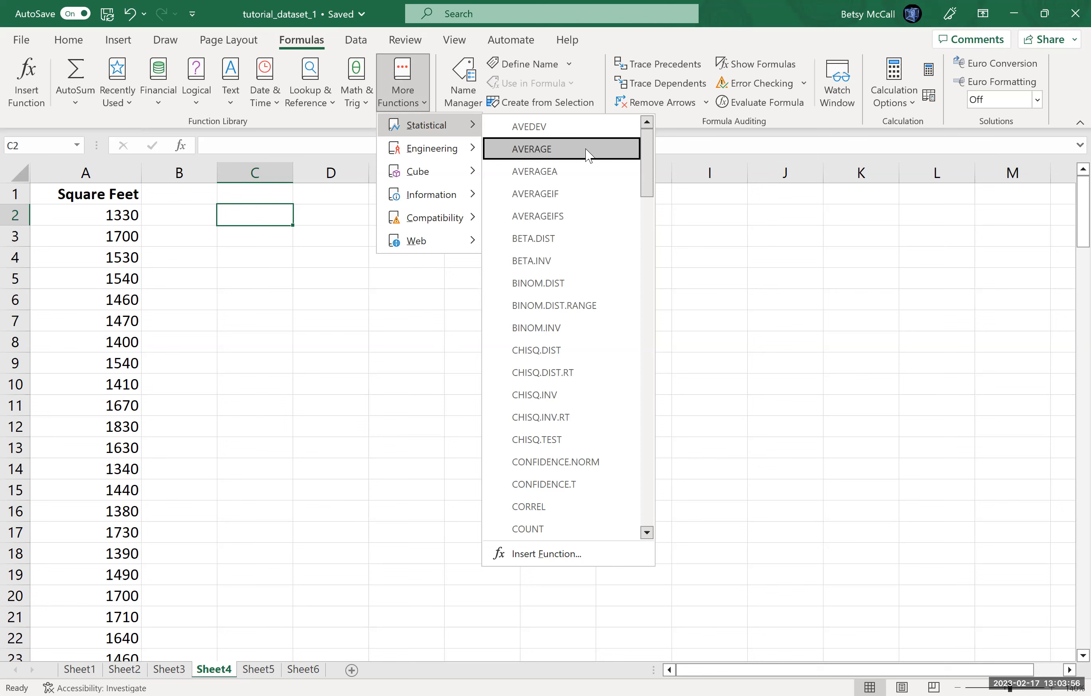
click(417, 105)
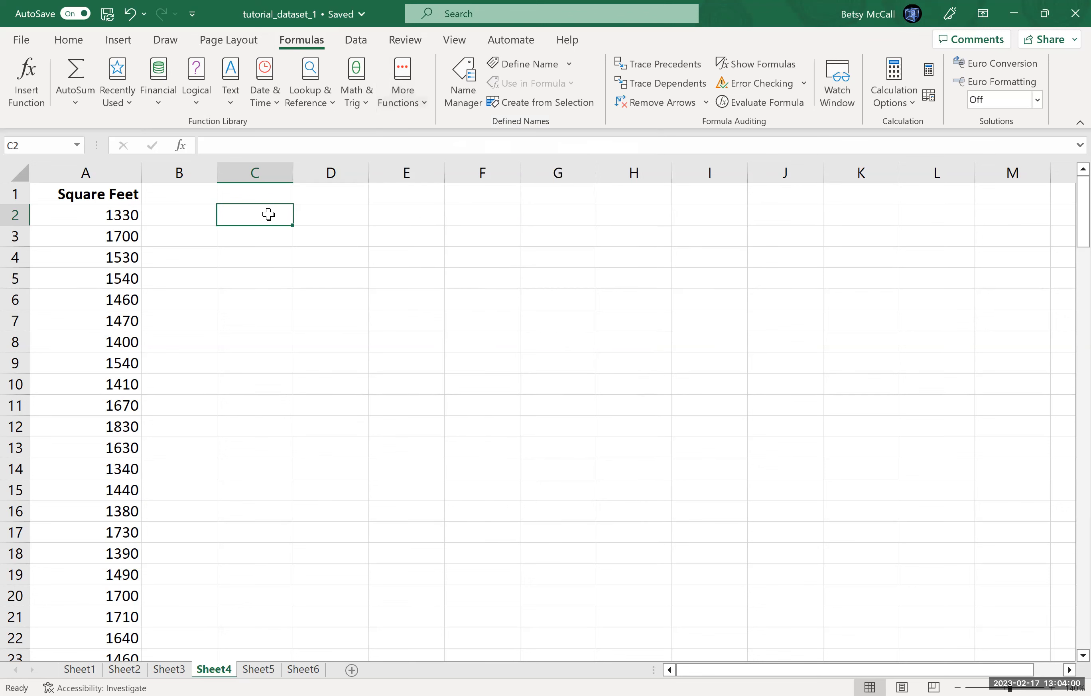
text(=)
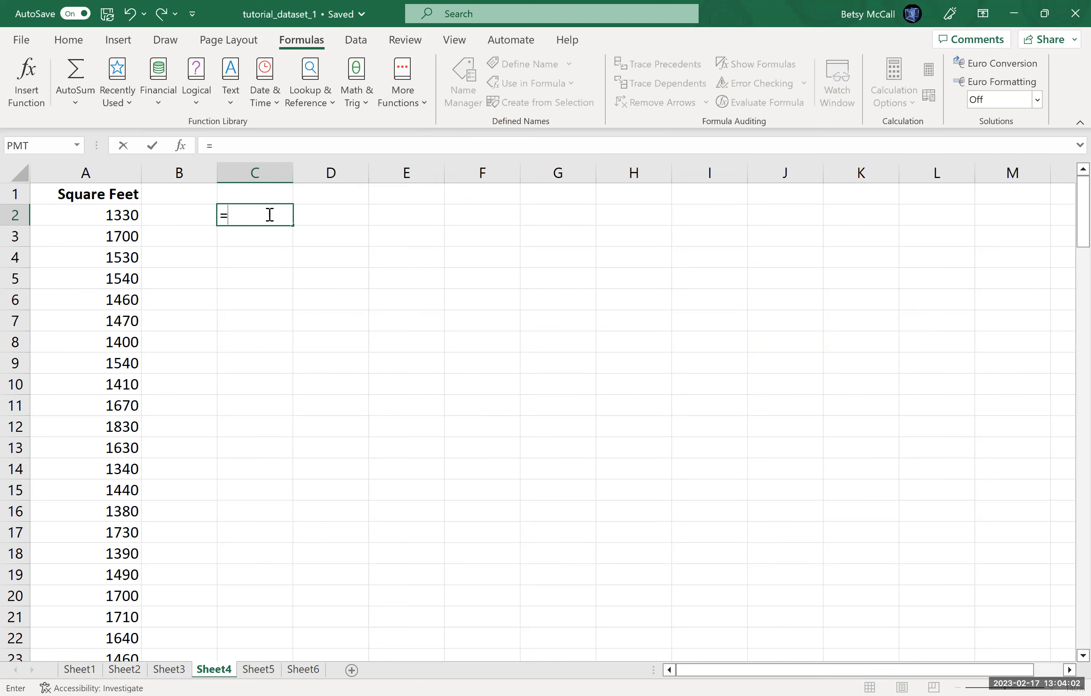
text(AVERAGE)
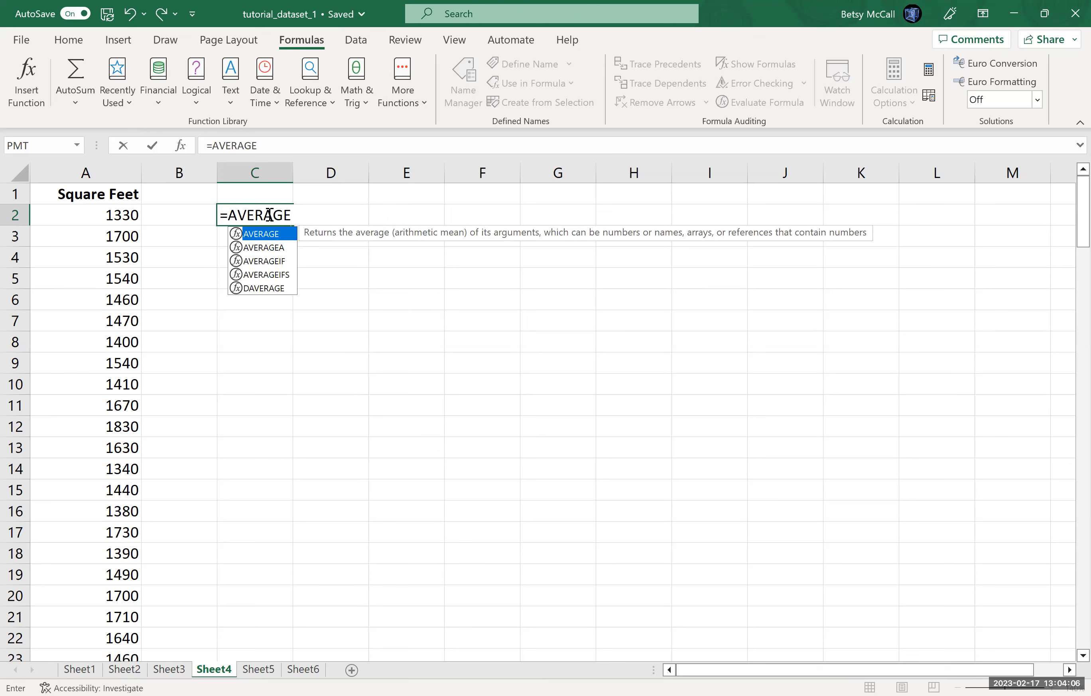
text(()
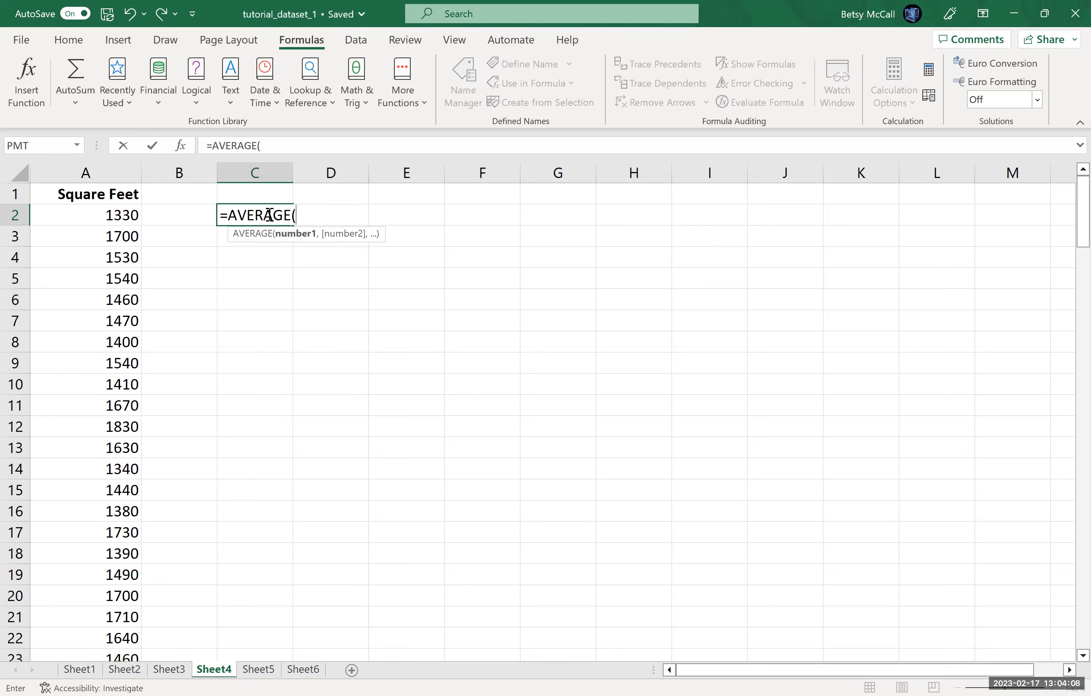
key(BackSpace)
key(BackSpace)
key(BackSpace)
key(BackSpace)
key(BackSpace)
key(BackSpace)
key(BackSpace)
key(BackSpace)
key(BackSpace)
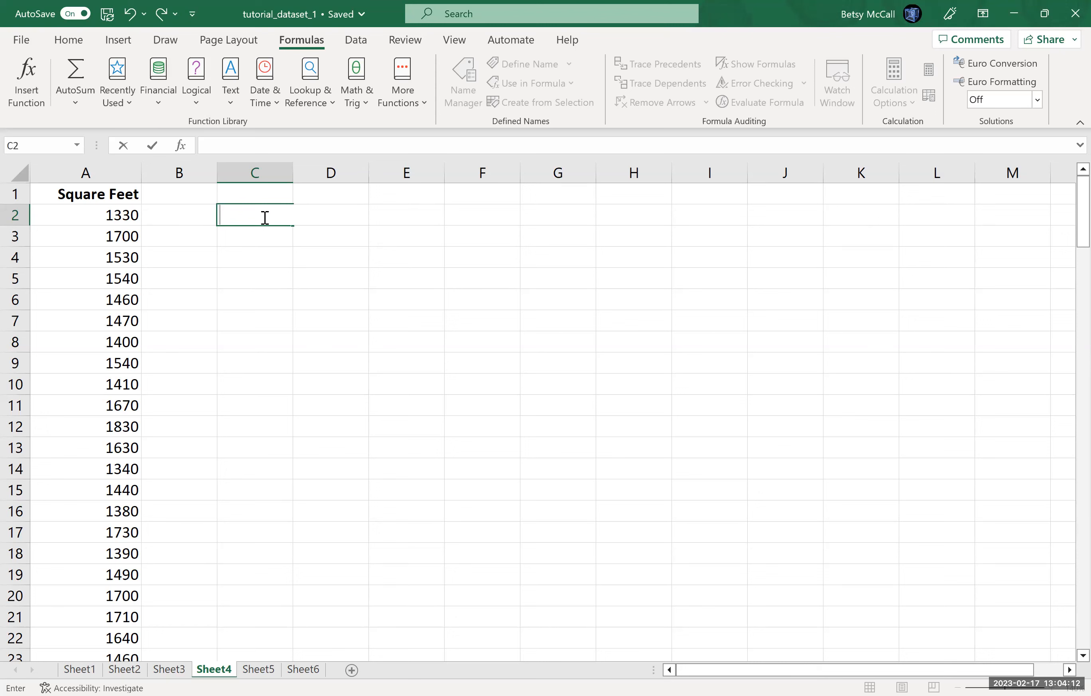
key(Return)
- Start inserting a function in cell C2 and search the available functions for "mean"
click(263, 218)
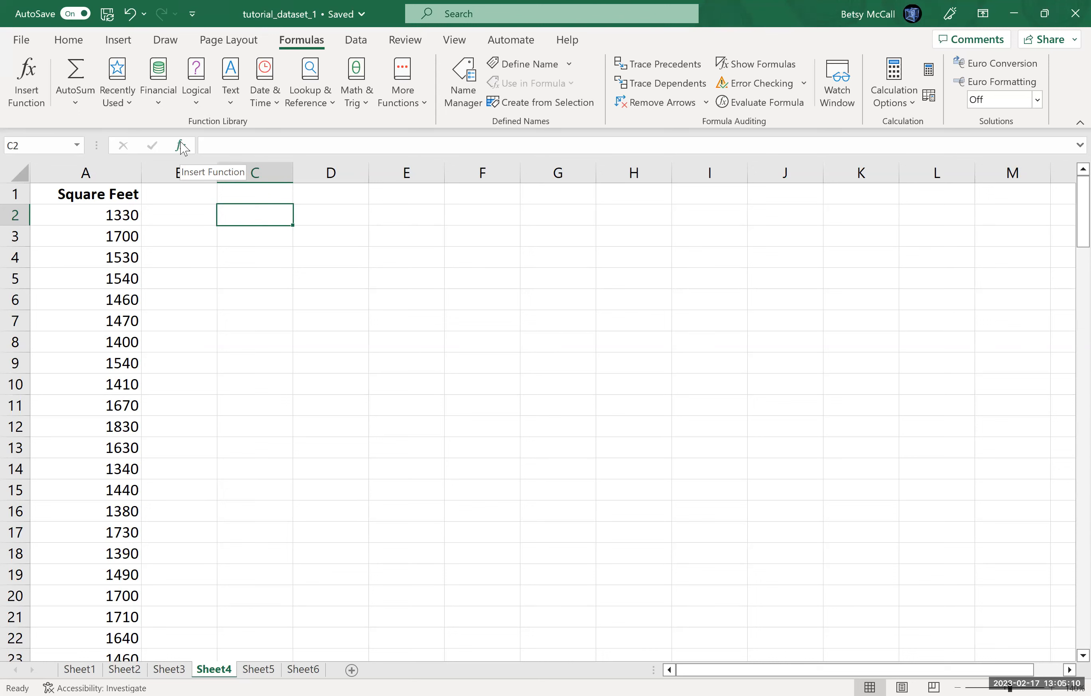
click(183, 147)
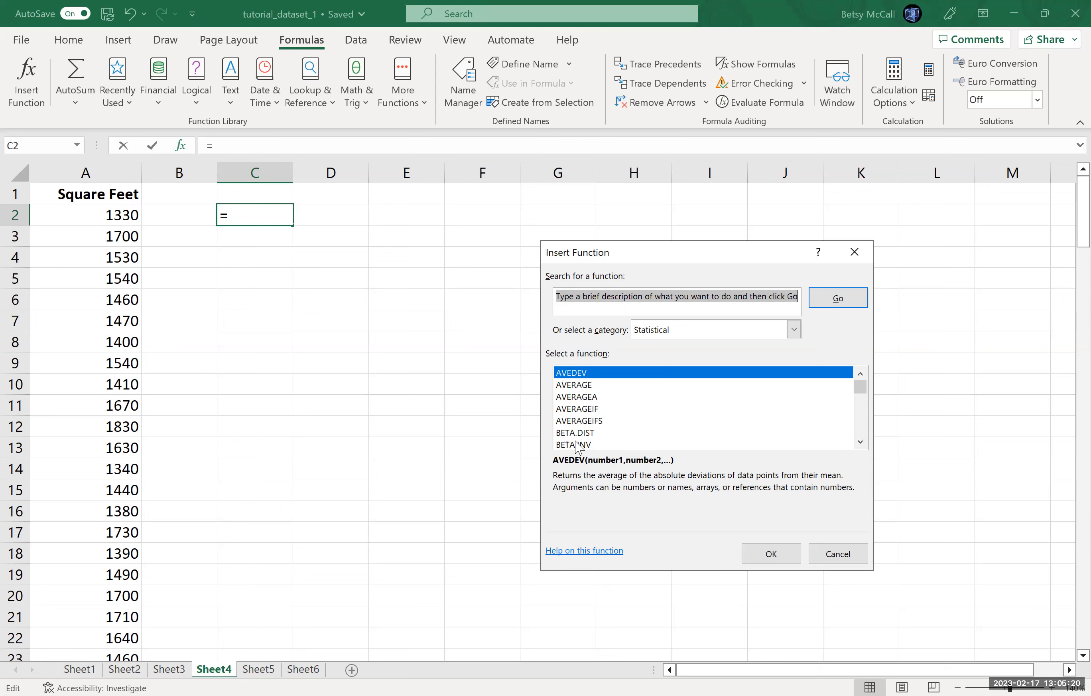
click(567, 300)
text(mean)
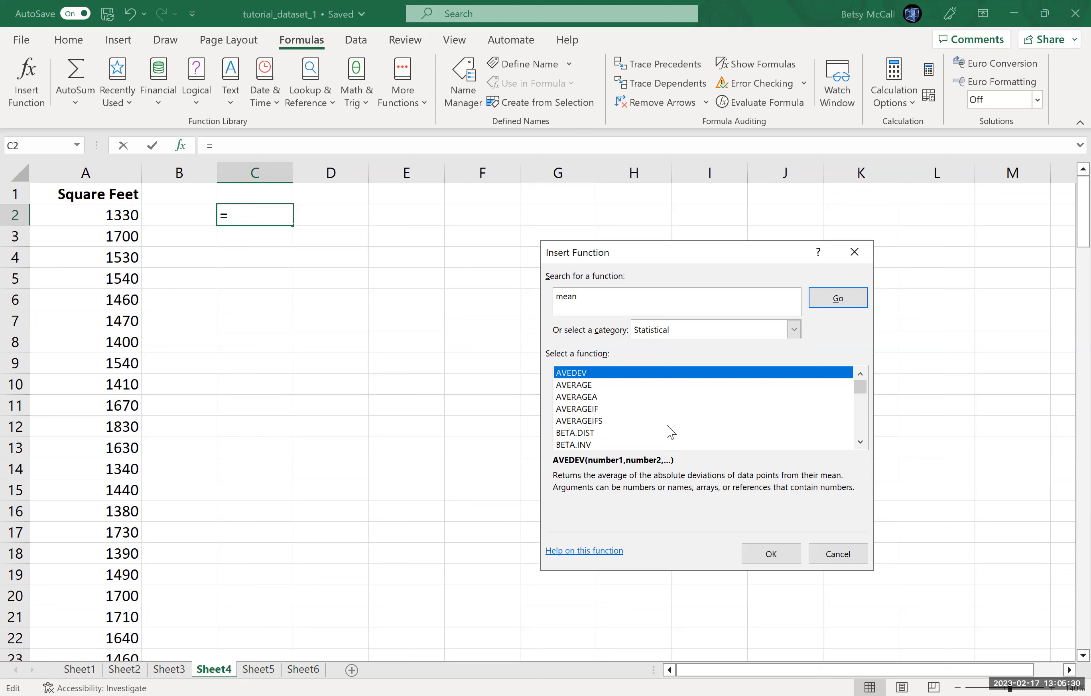
click(832, 305)
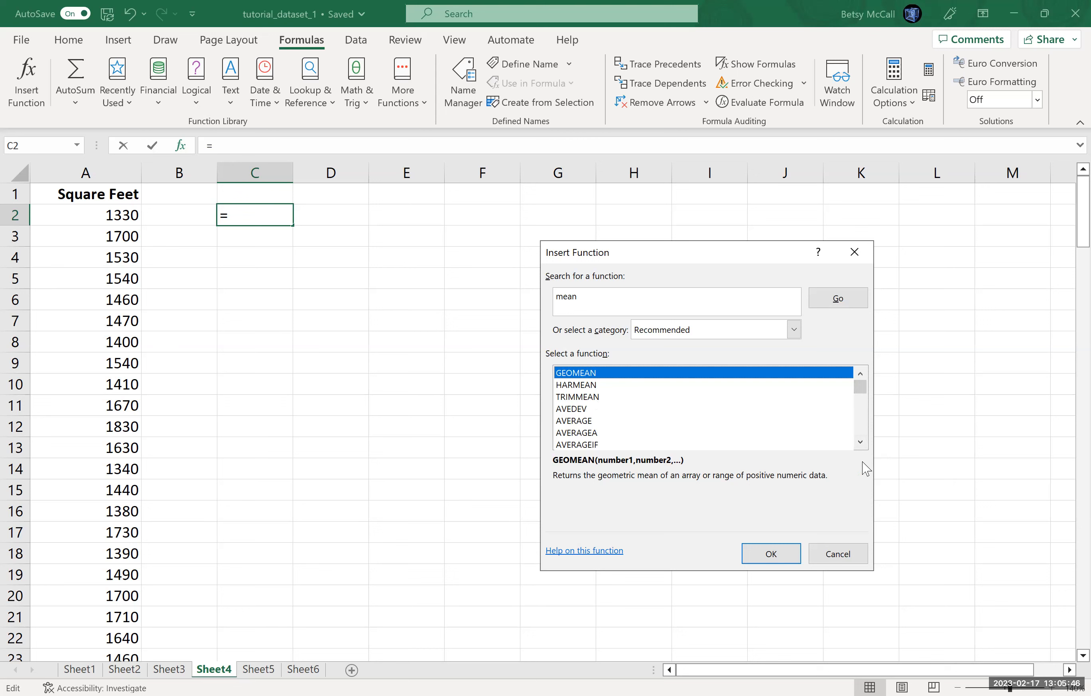
- Look through the recommended functions listed for the mean search
click(860, 443)
click(859, 443)
click(859, 443)
click(859, 443)
click(860, 442)
click(860, 442)
click(859, 443)
click(859, 443)
click(860, 443)
click(860, 441)
click(860, 441)
click(860, 442)
click(860, 442)
click(859, 442)
click(859, 441)
click(859, 442)
click(860, 442)
drag(859, 415, 859, 382)
- Insert the AVERAGE function in cell C2 over the square feet data range A2:A149
click(580, 422)
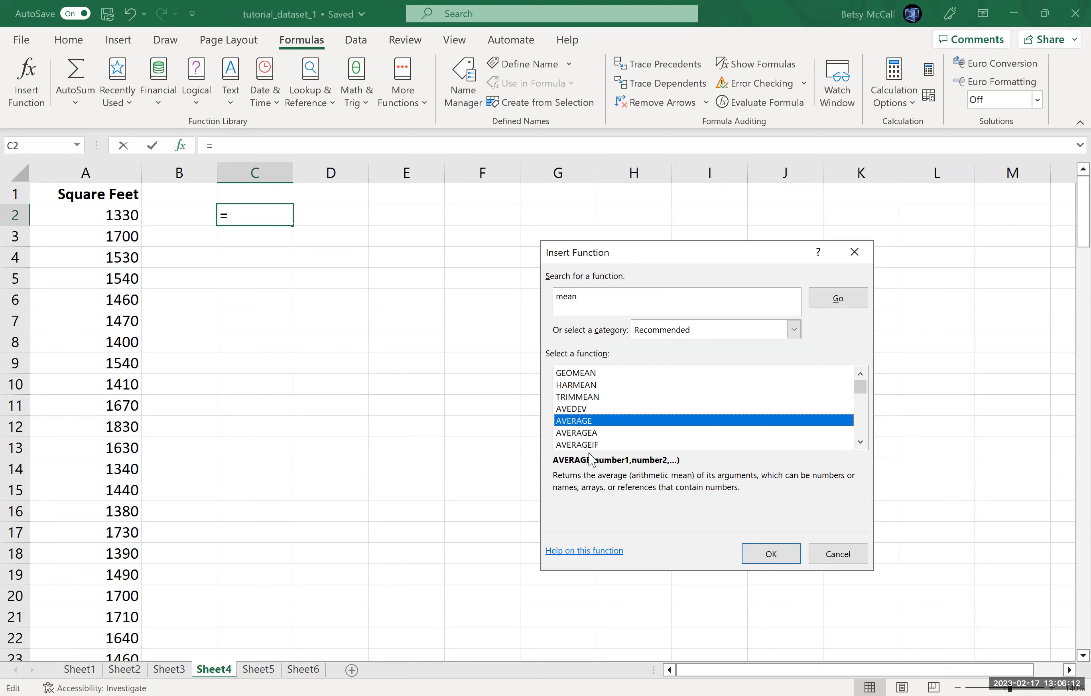
click(770, 554)
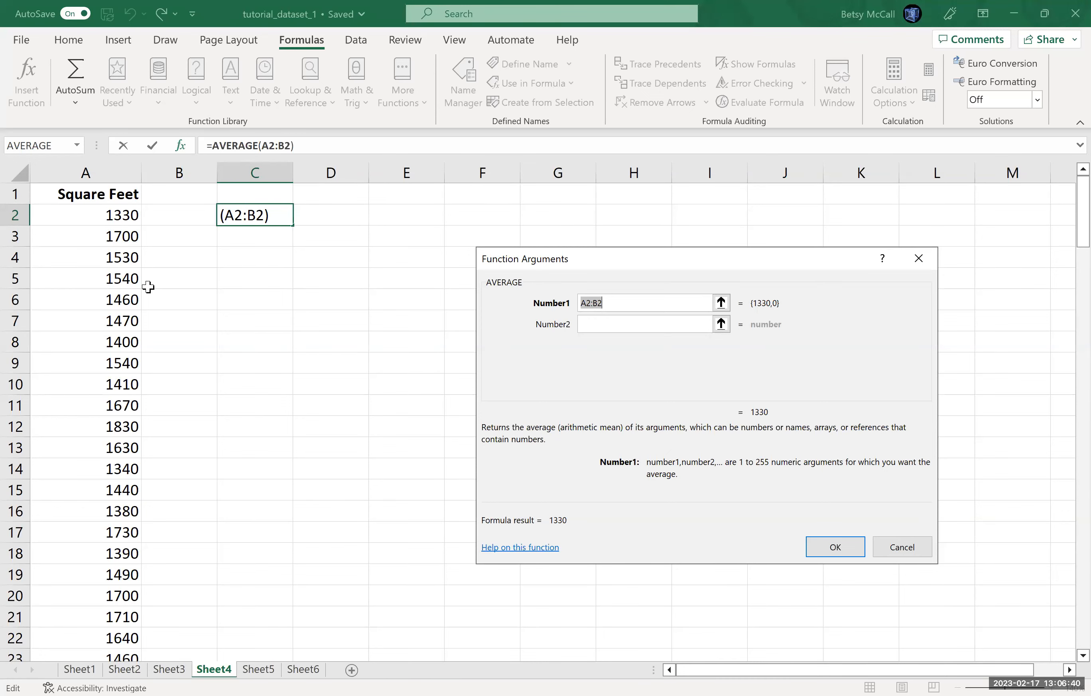
click(718, 302)
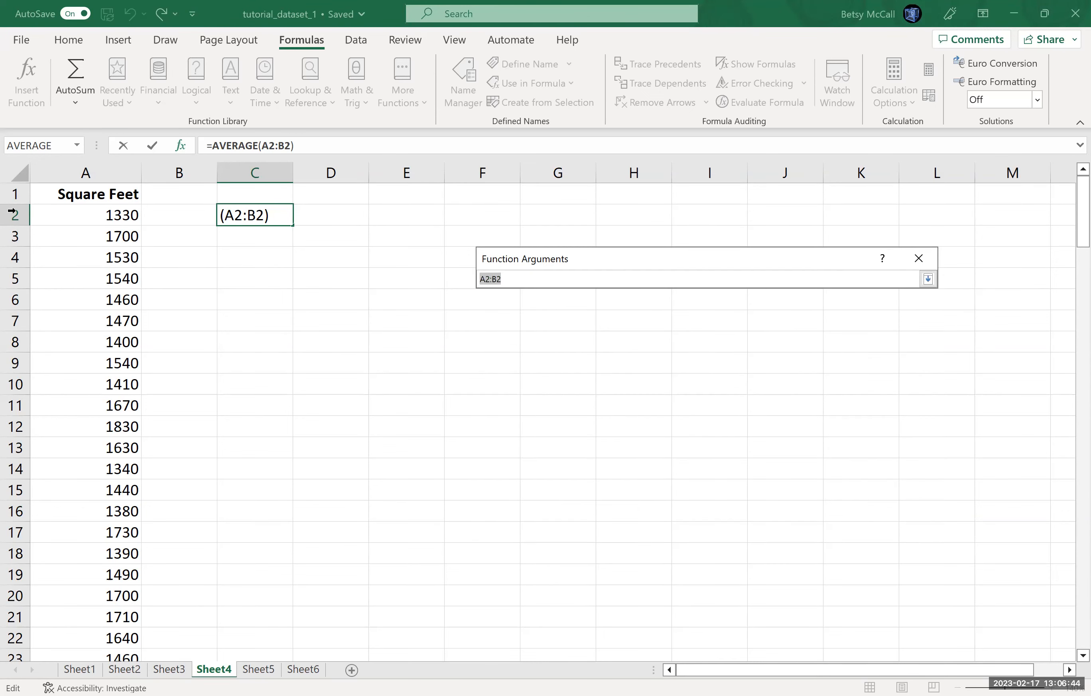
click(86, 214)
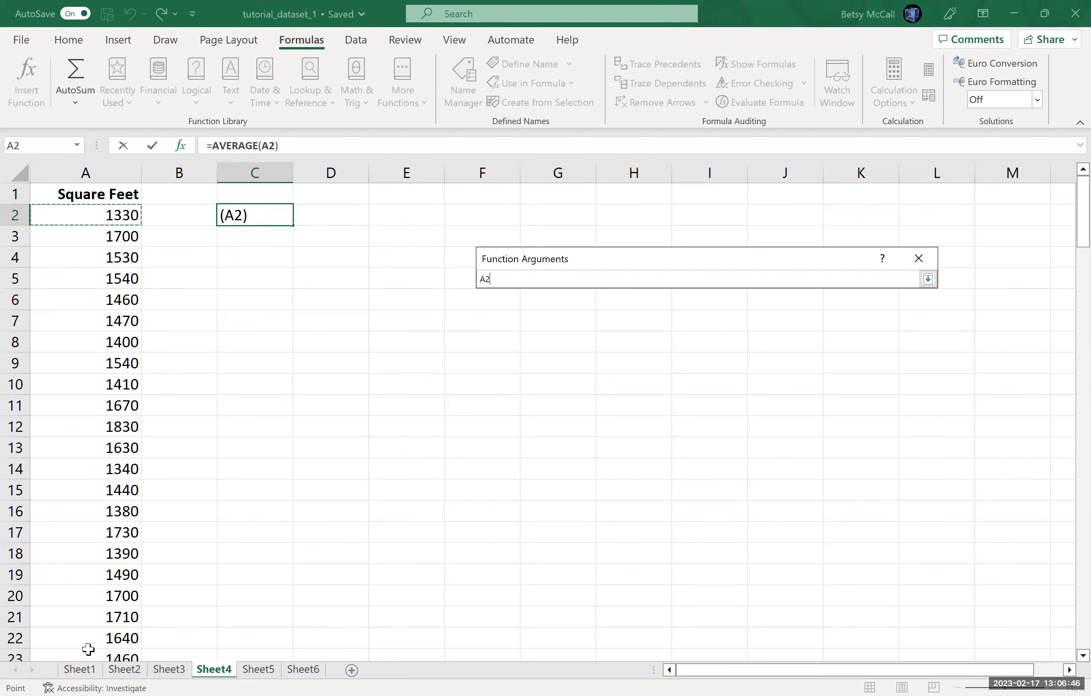
drag(86, 214, 86, 658)
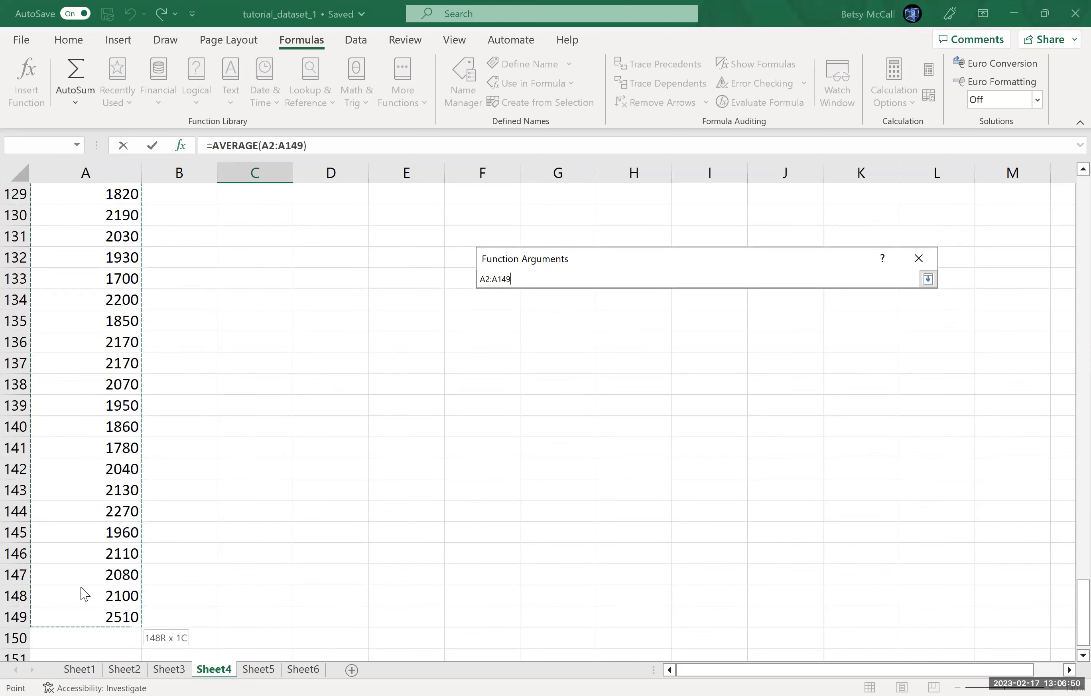
scroll(826, 261, down, 1)
click(928, 279)
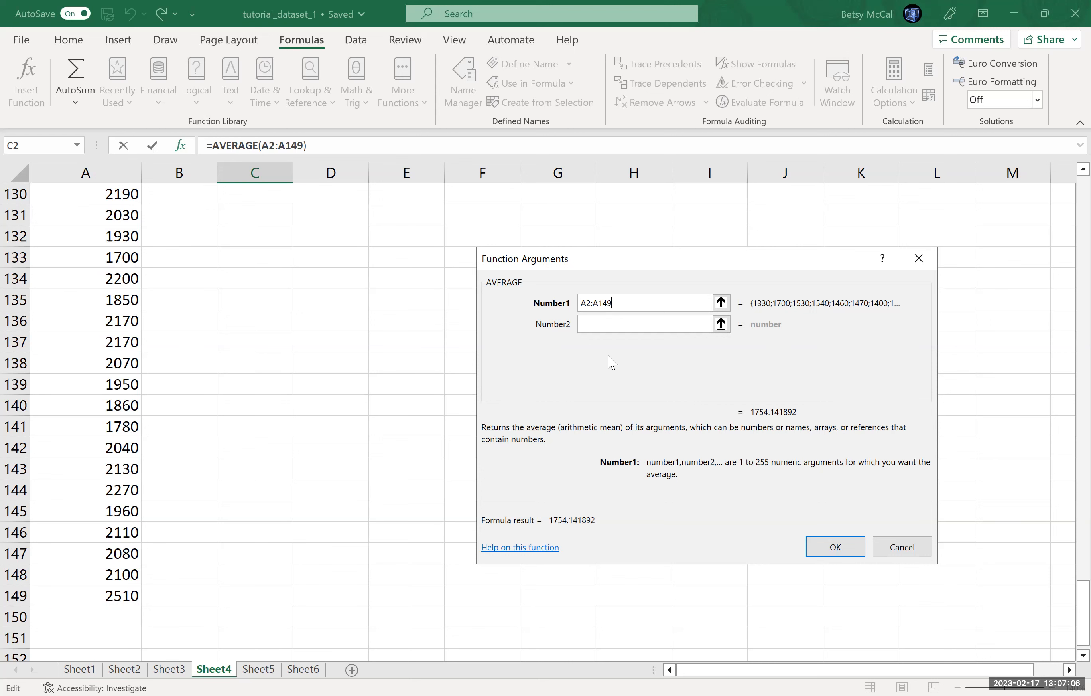
click(822, 550)
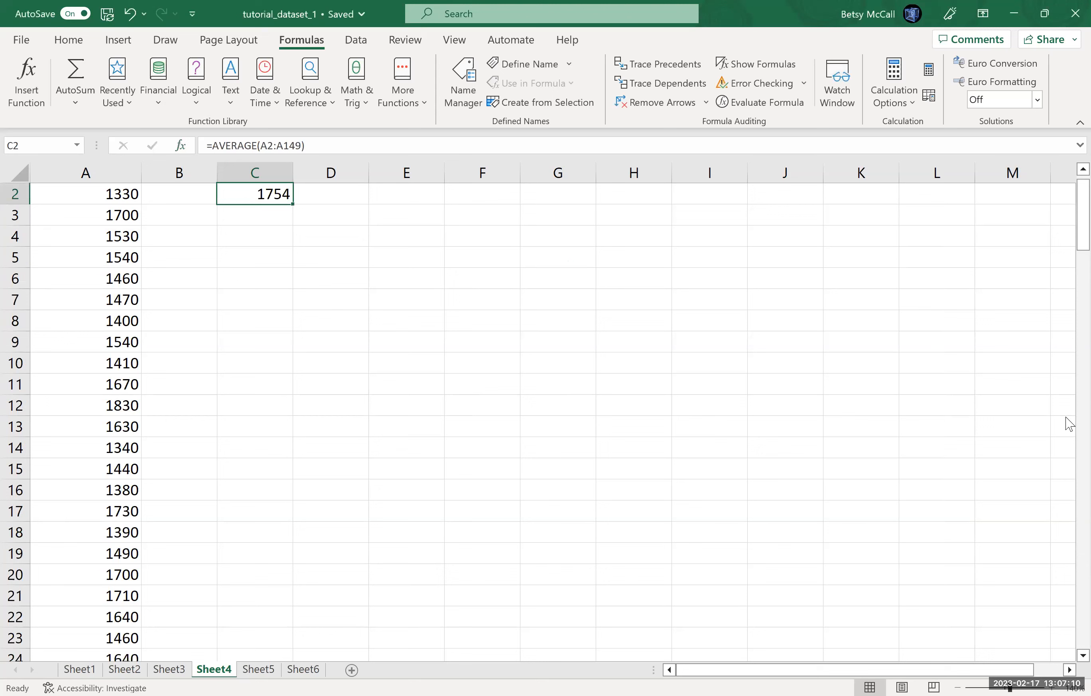
- Label cells D2, D3 and D4 as "mean", "median" and "mode"
drag(1083, 220, 1066, 202)
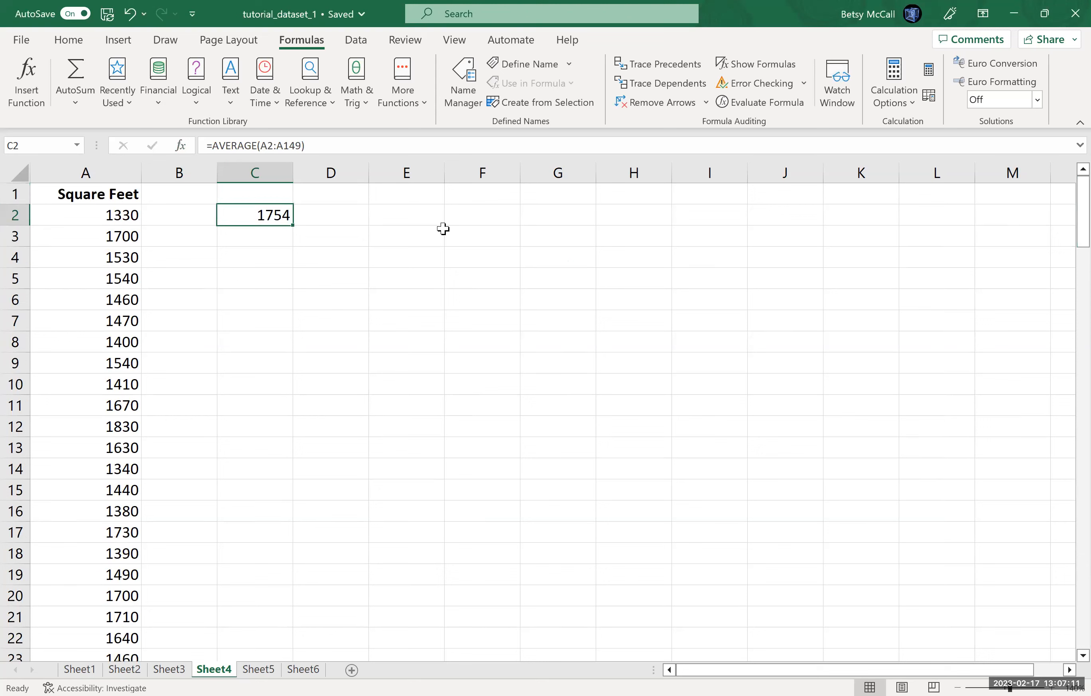
click(363, 215)
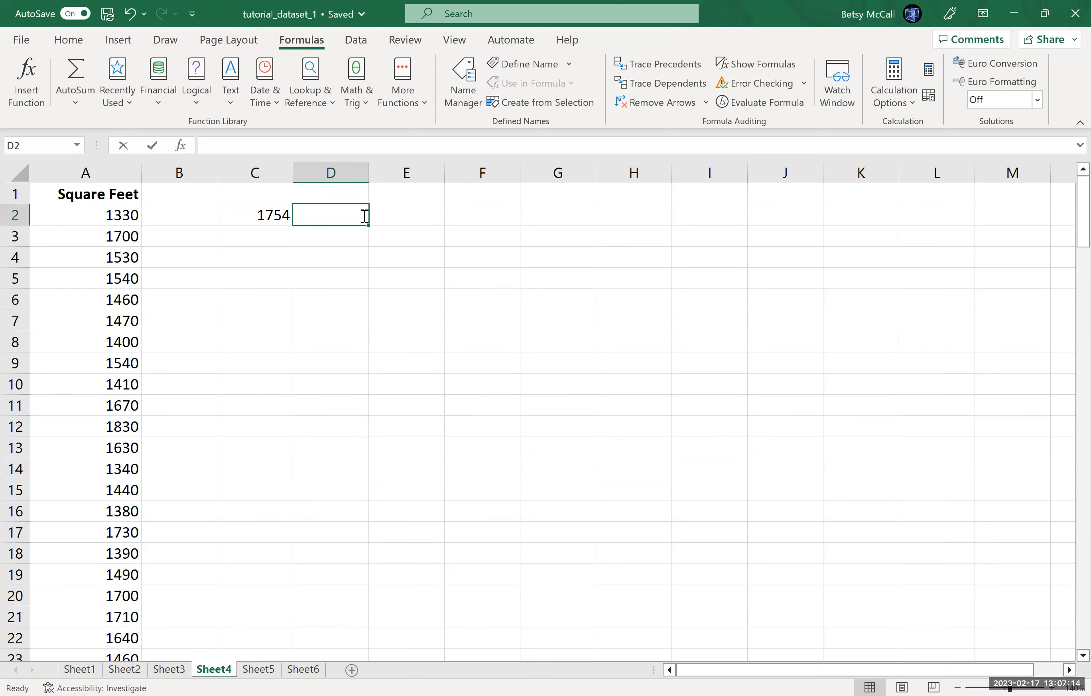
text(mean)
key(Return)
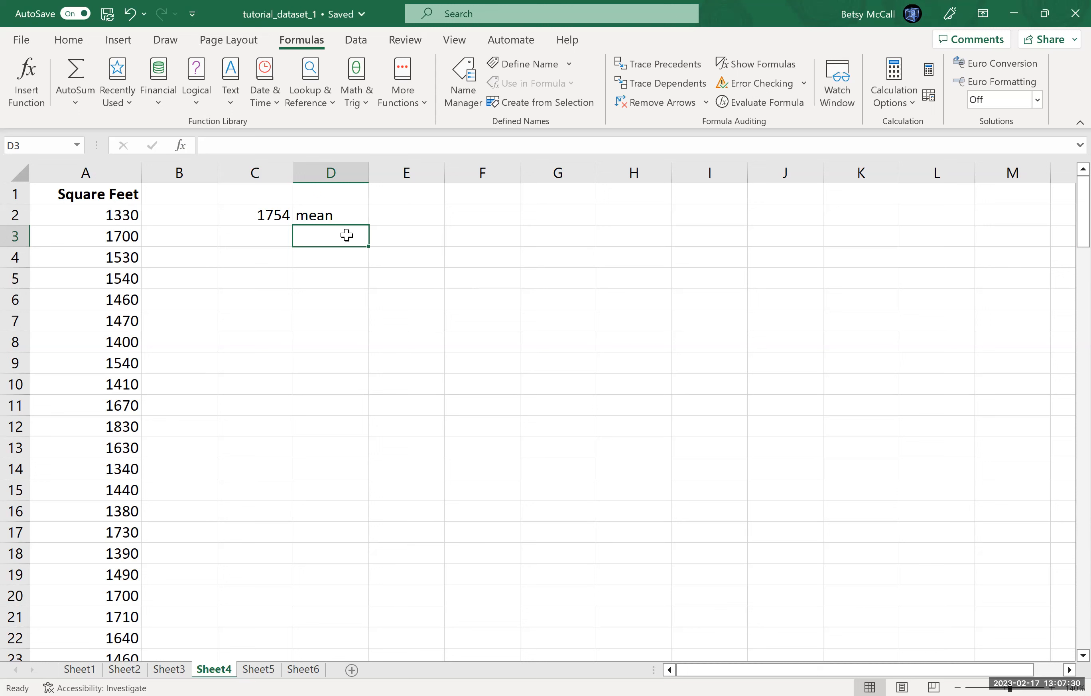
text(median)
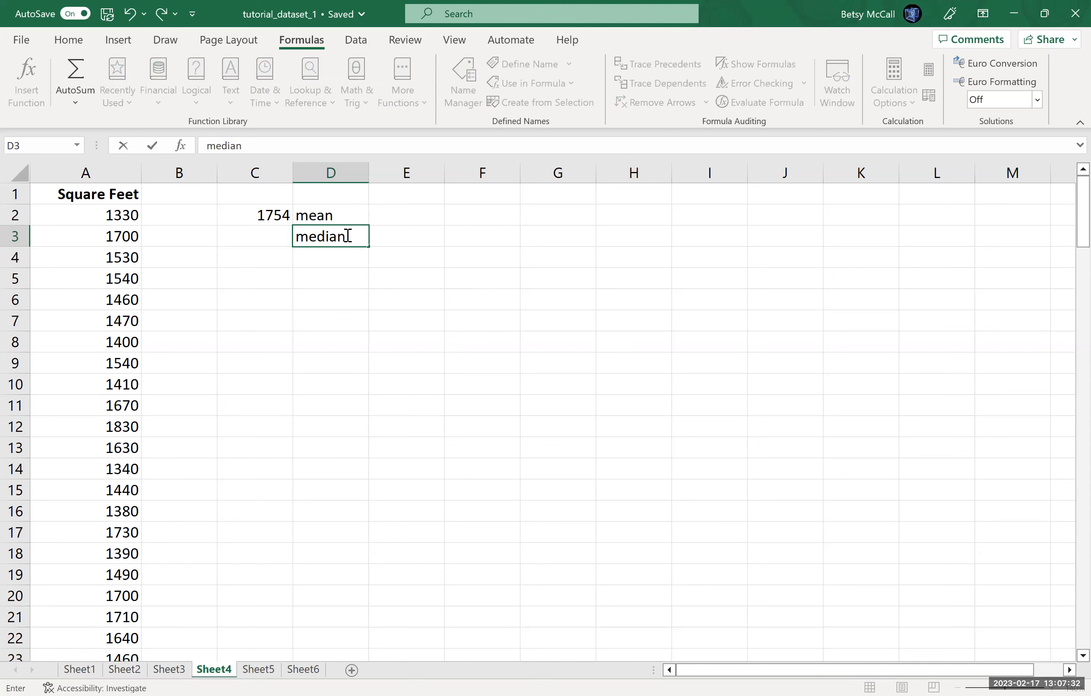
key(Return)
text(mode)
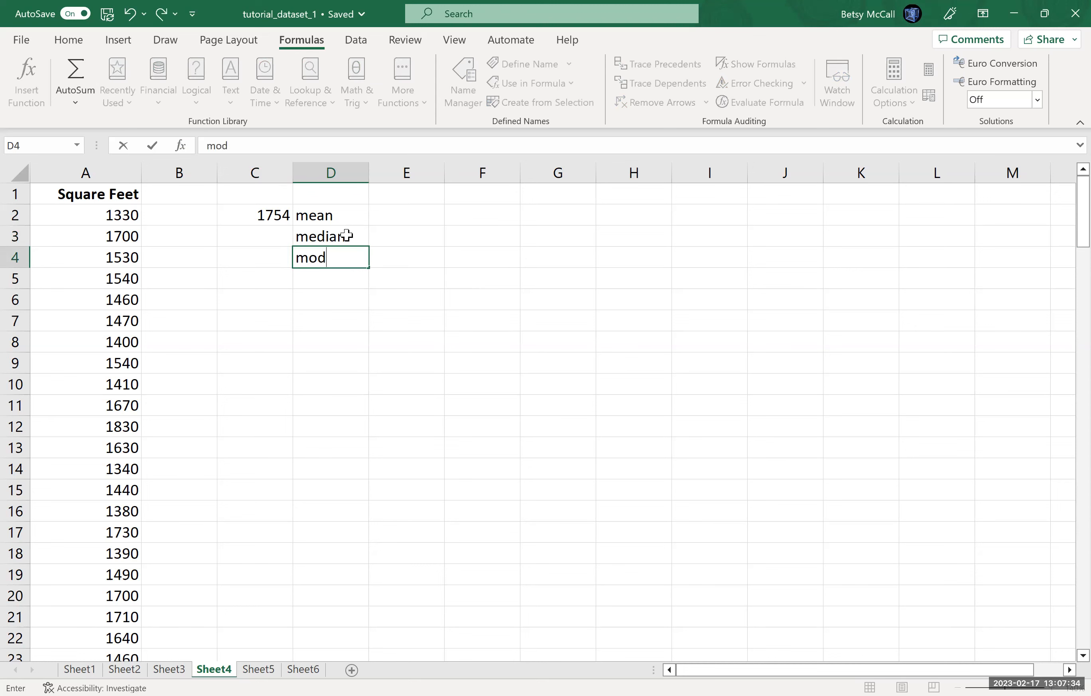
key(Return)
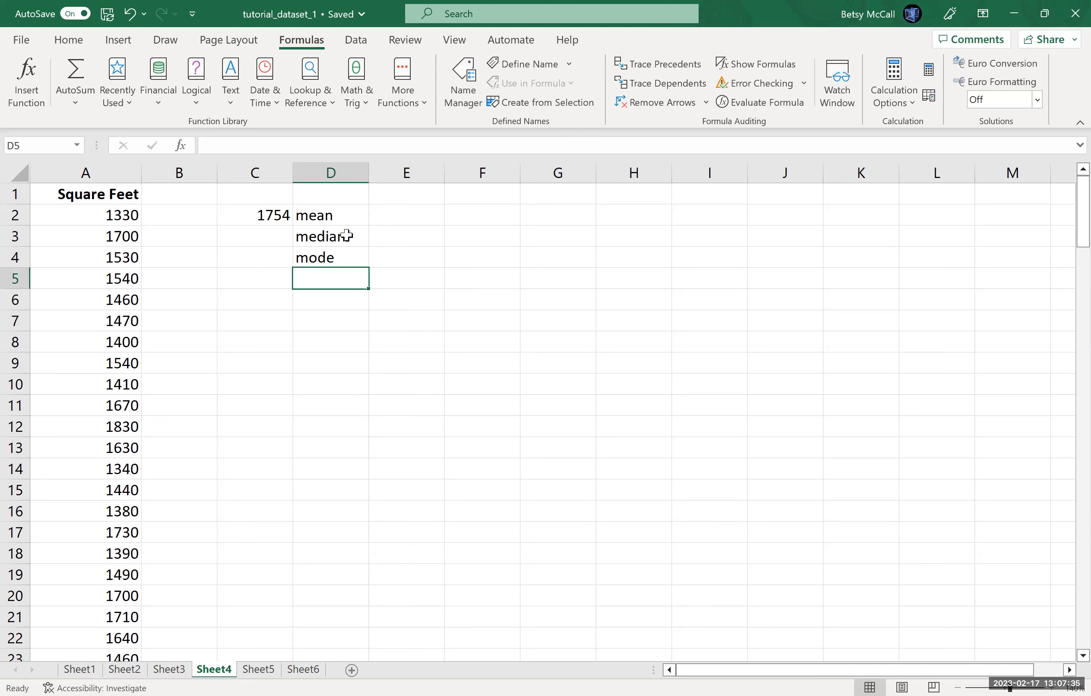
- Enter the formula =median(A:A) in cell C3 to calculate the median of column A
click(257, 239)
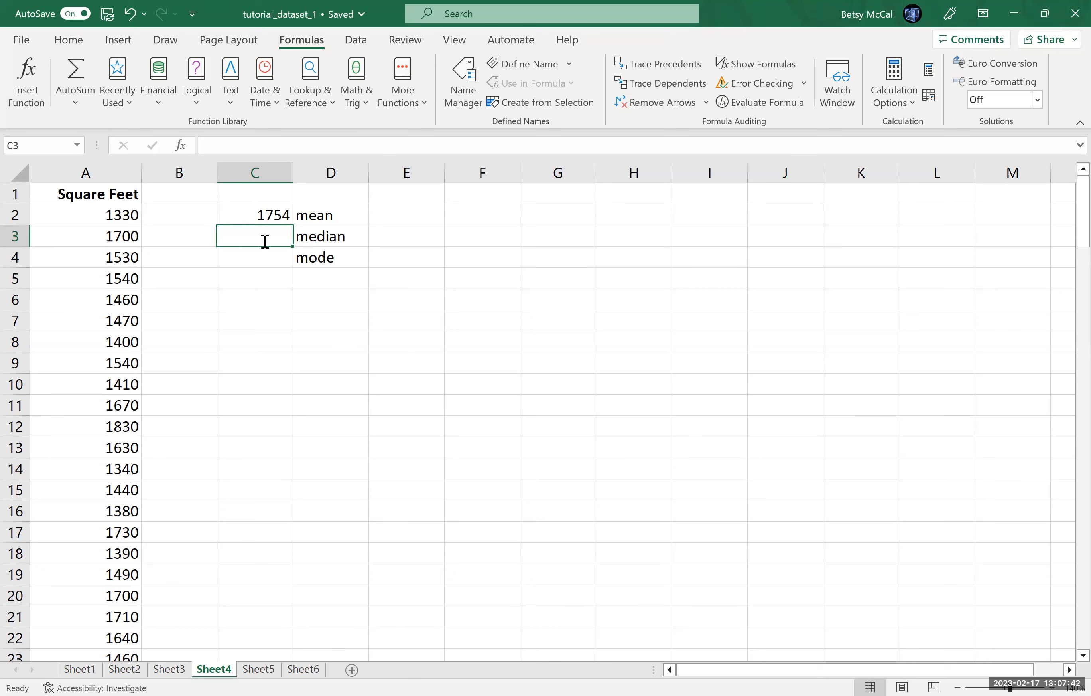
text(=media)
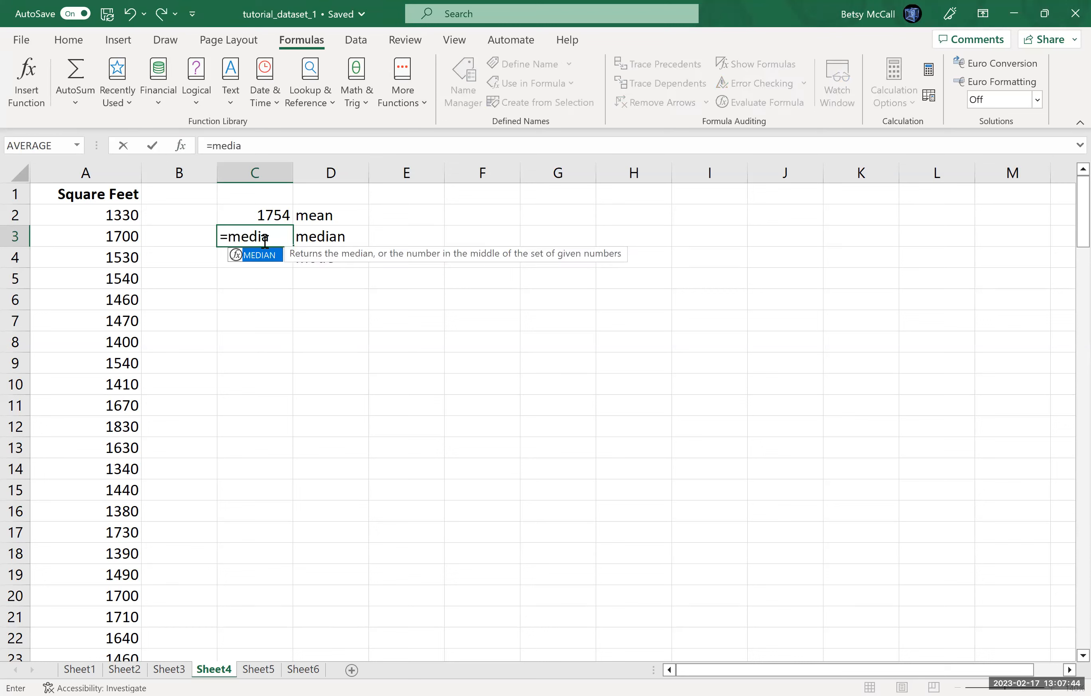
text(n()
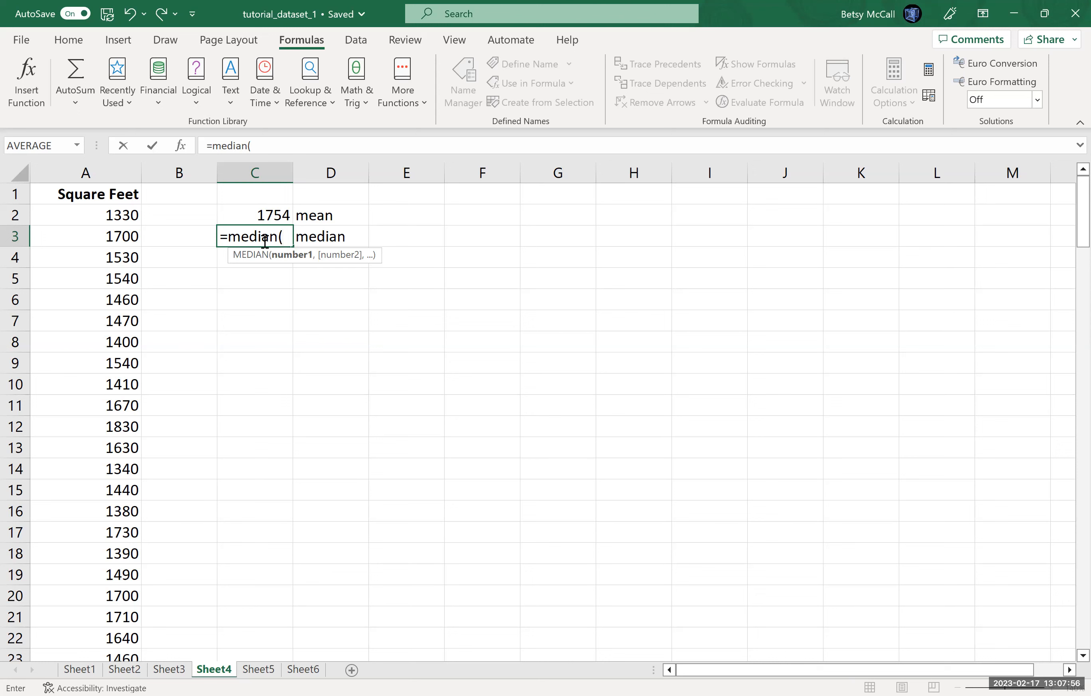
text(A:A)
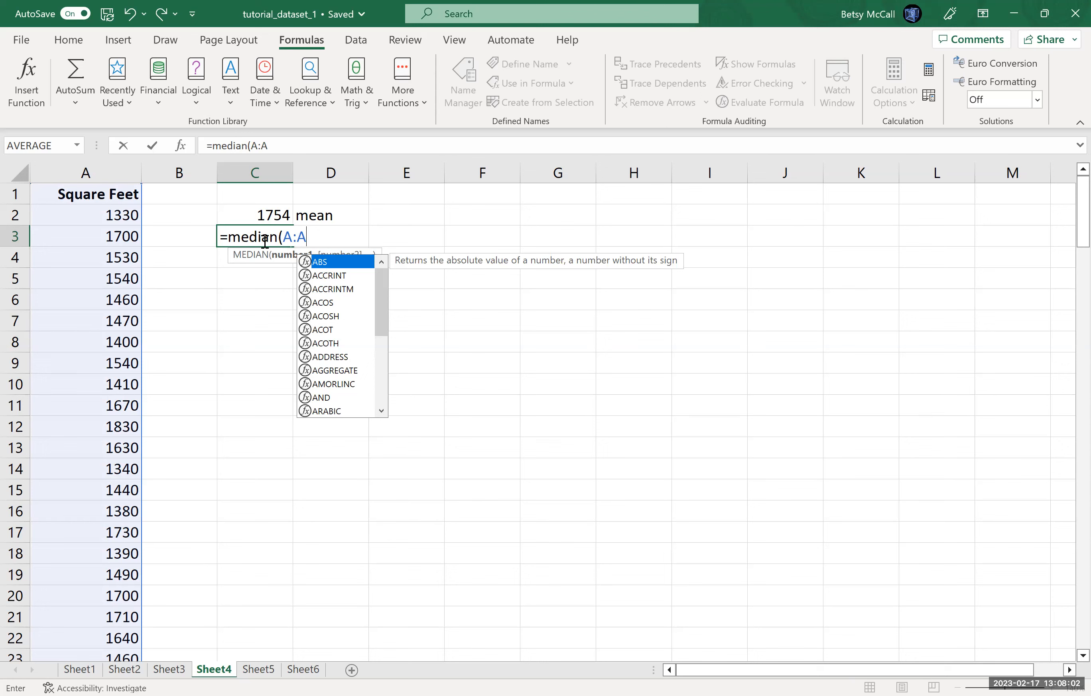
text())
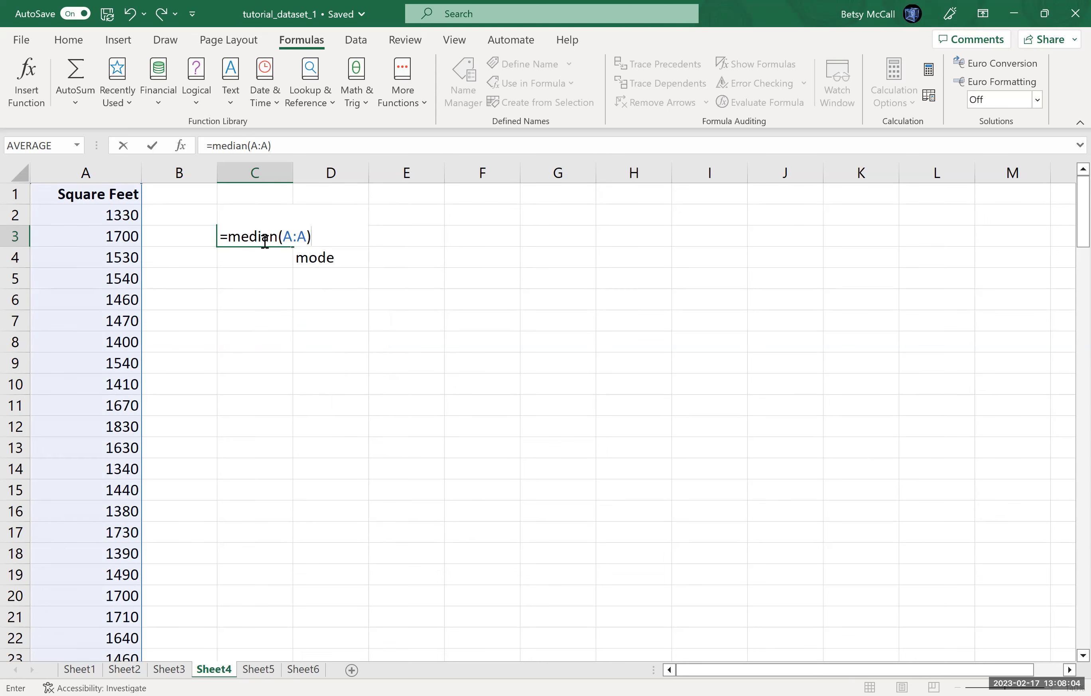
key(Return)
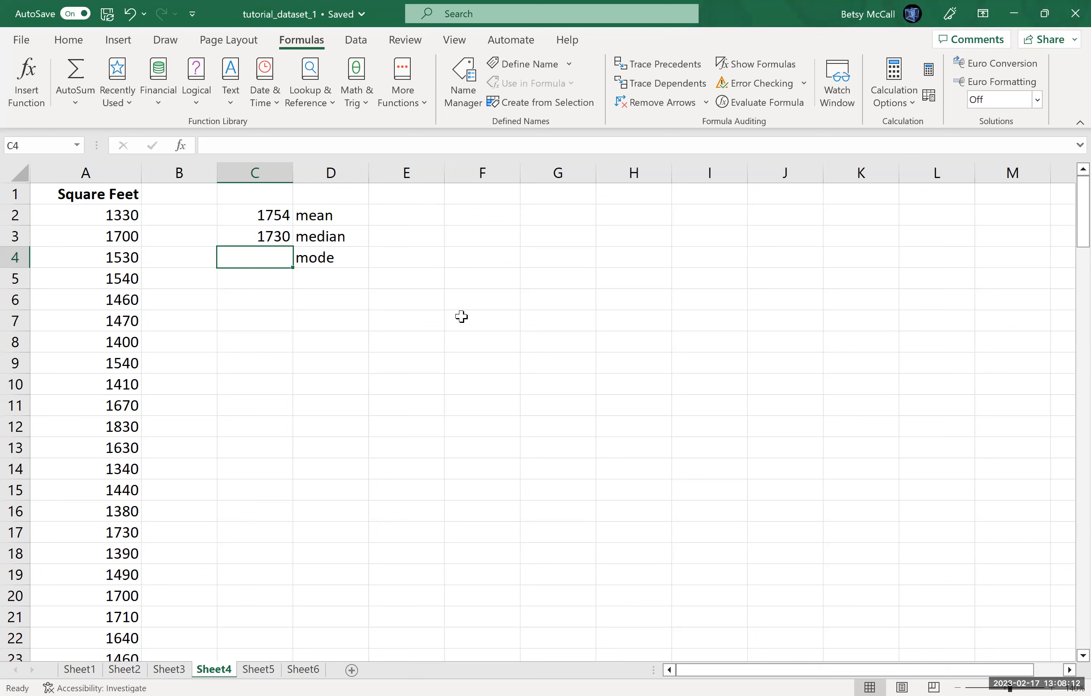
- Enter the formula =MODE.MULT(A:A) in cell C4 to find all modes of column A
text(=)
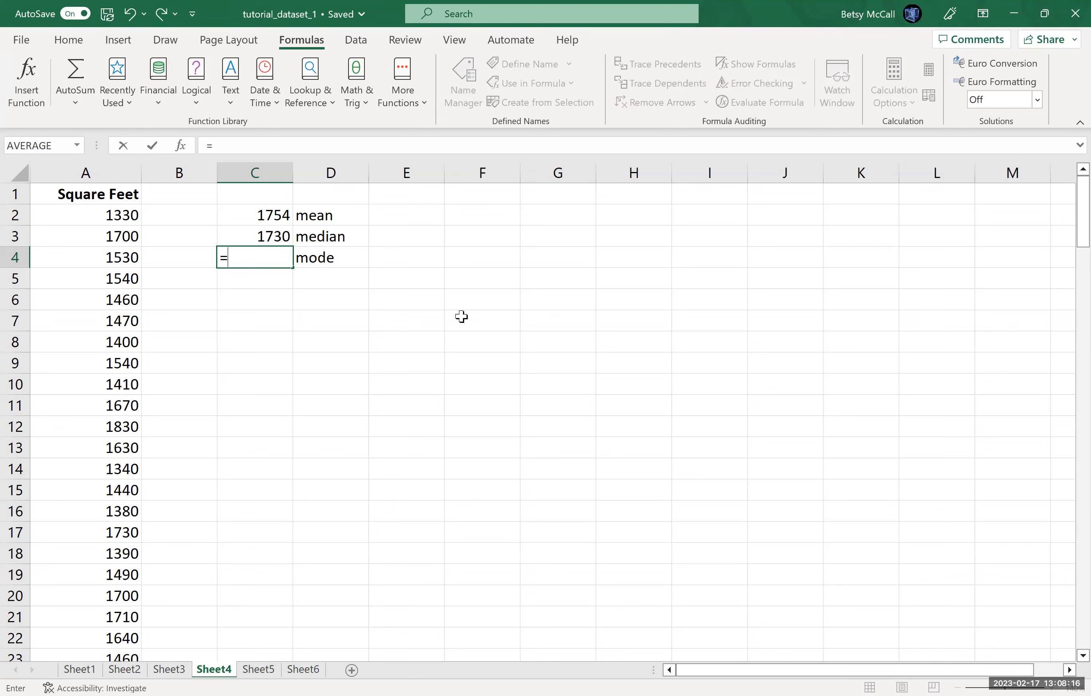
text(MODE.MULT()
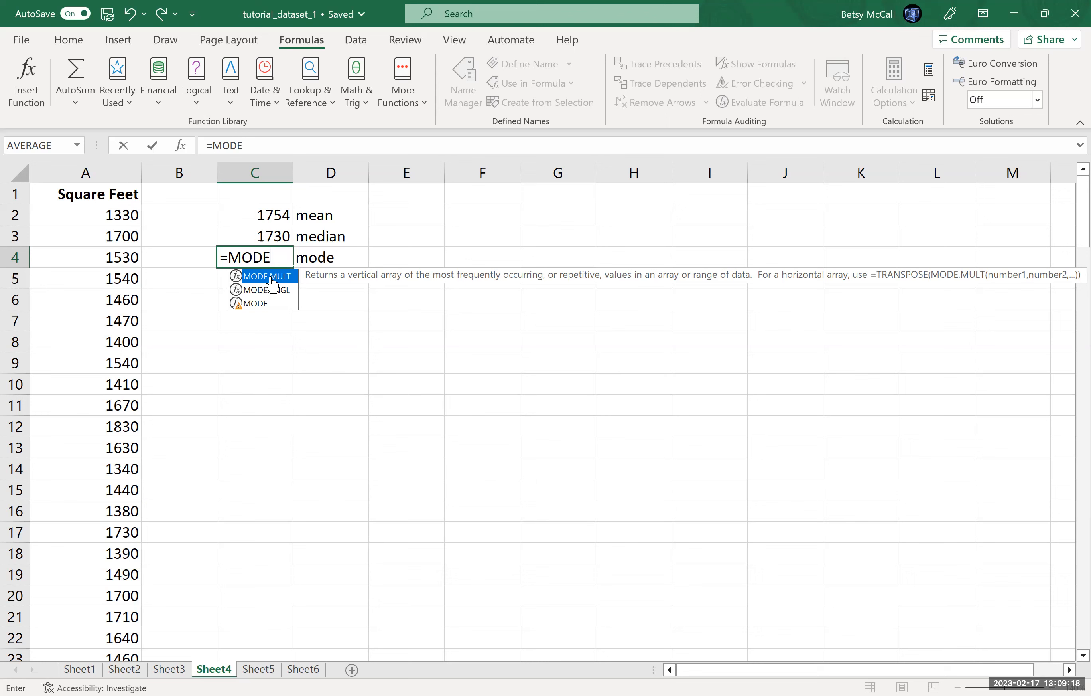
double_click(270, 277)
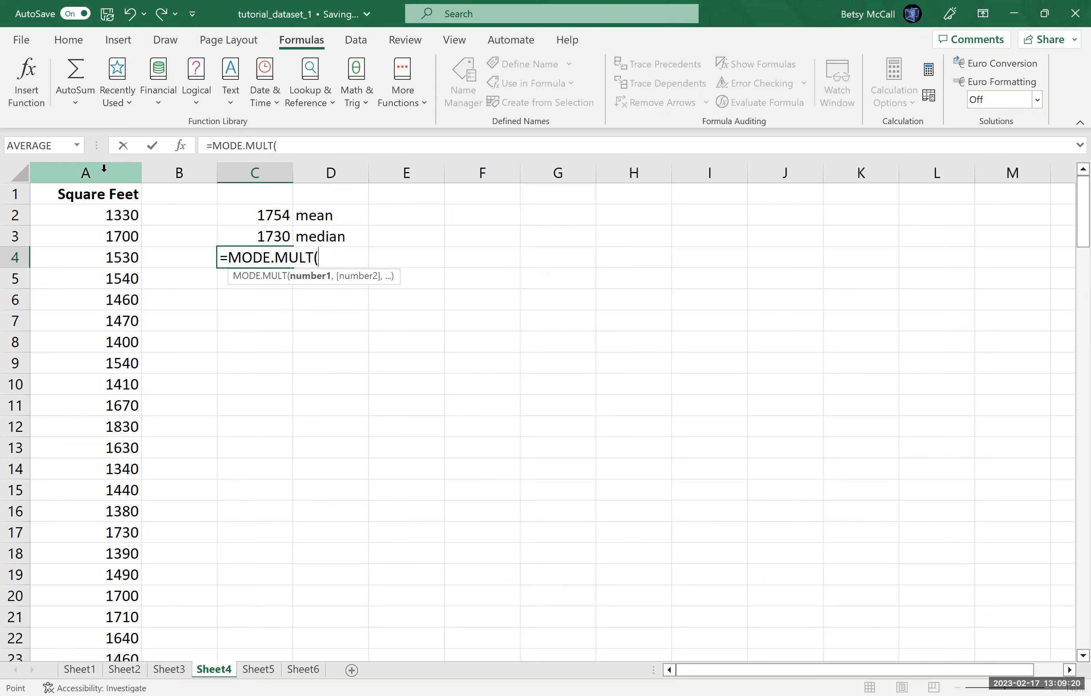
click(103, 171)
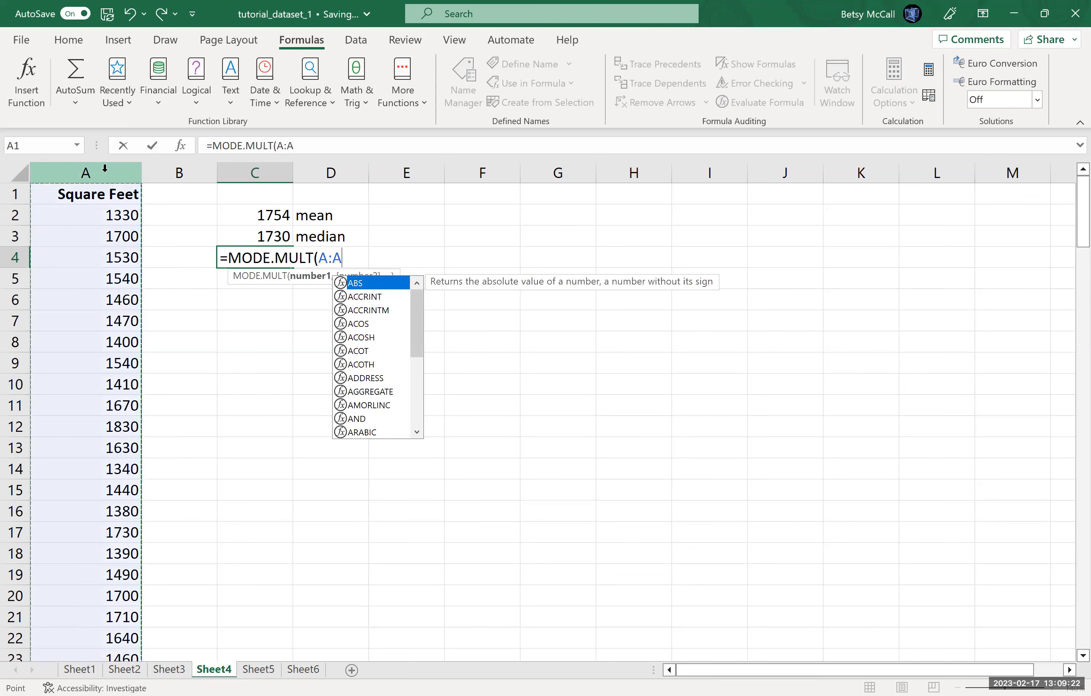
key(Return)
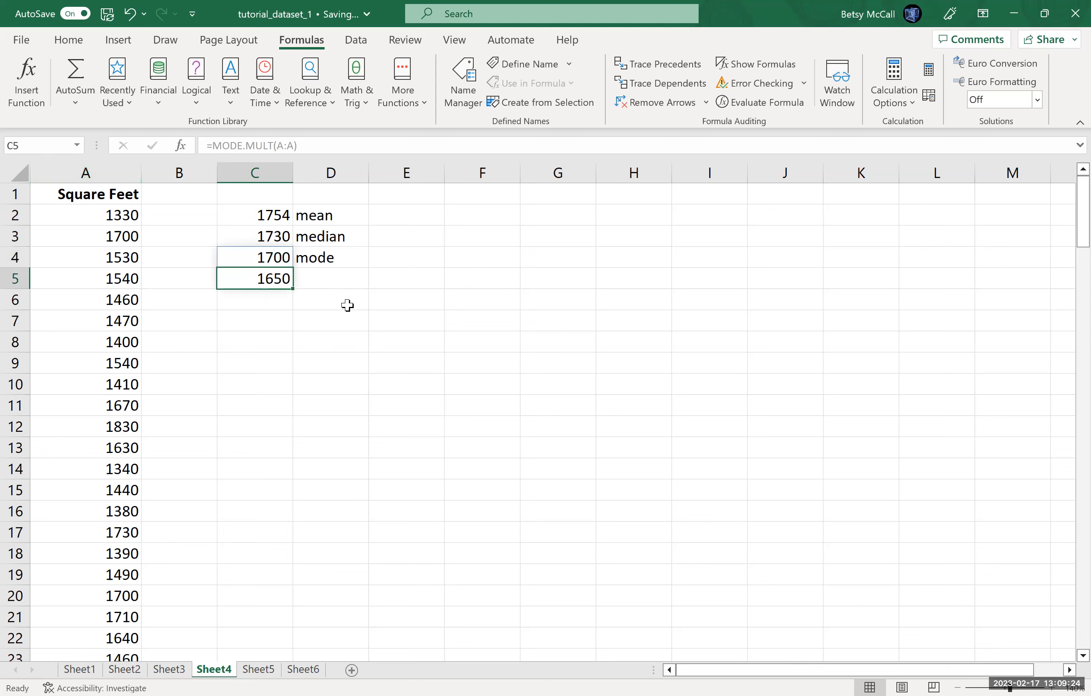
click(343, 277)
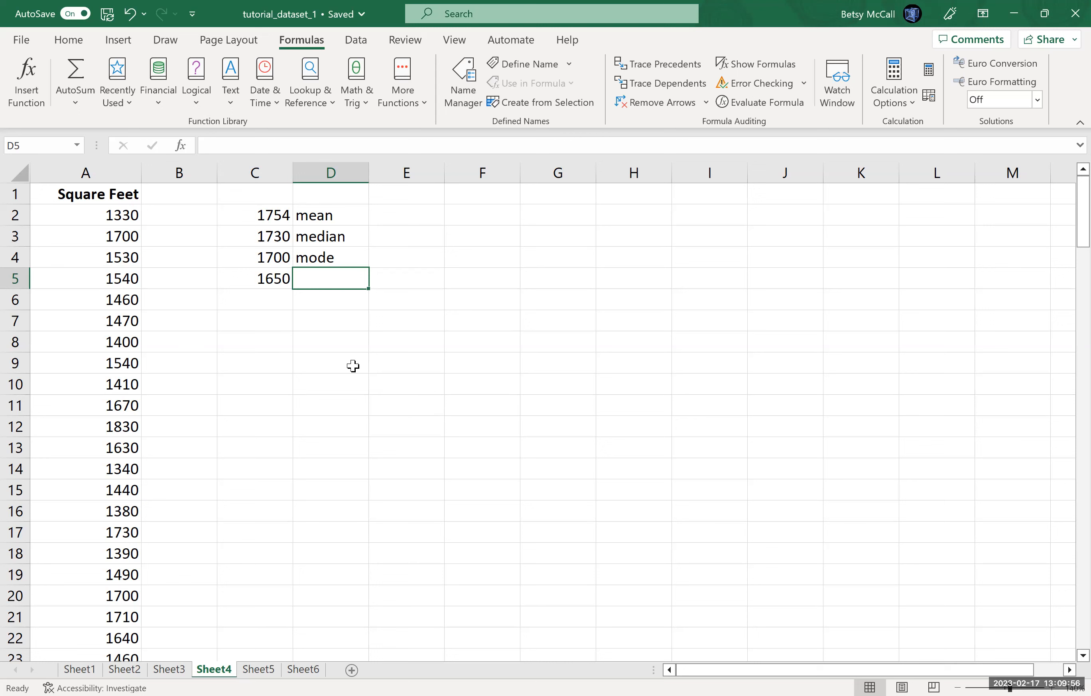
click(417, 219)
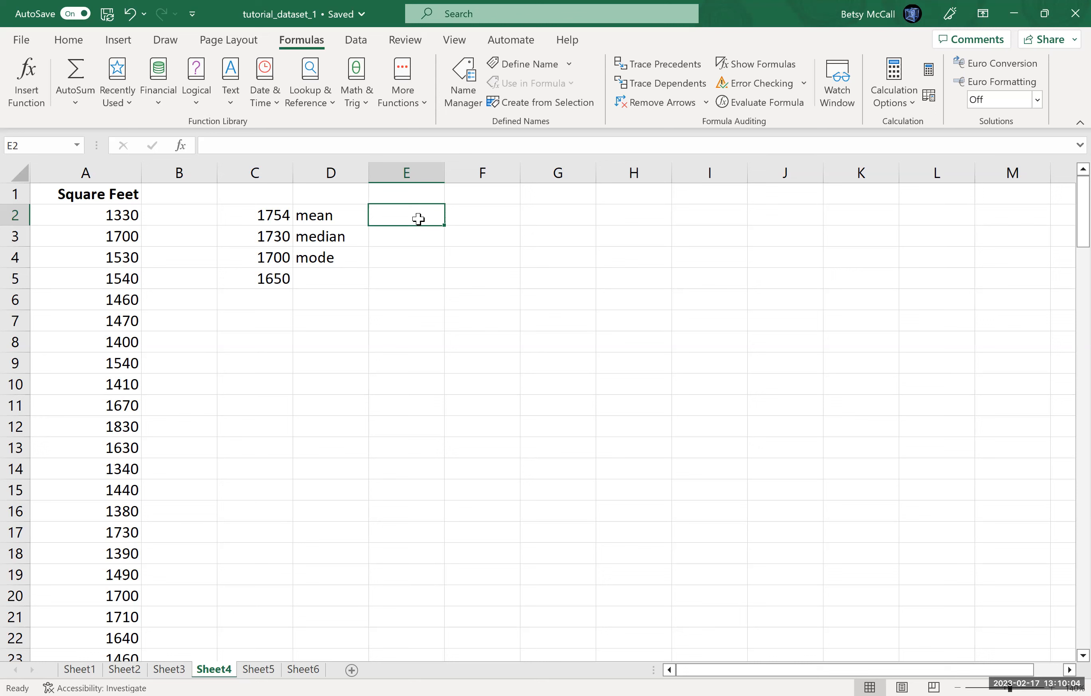
text(mi)
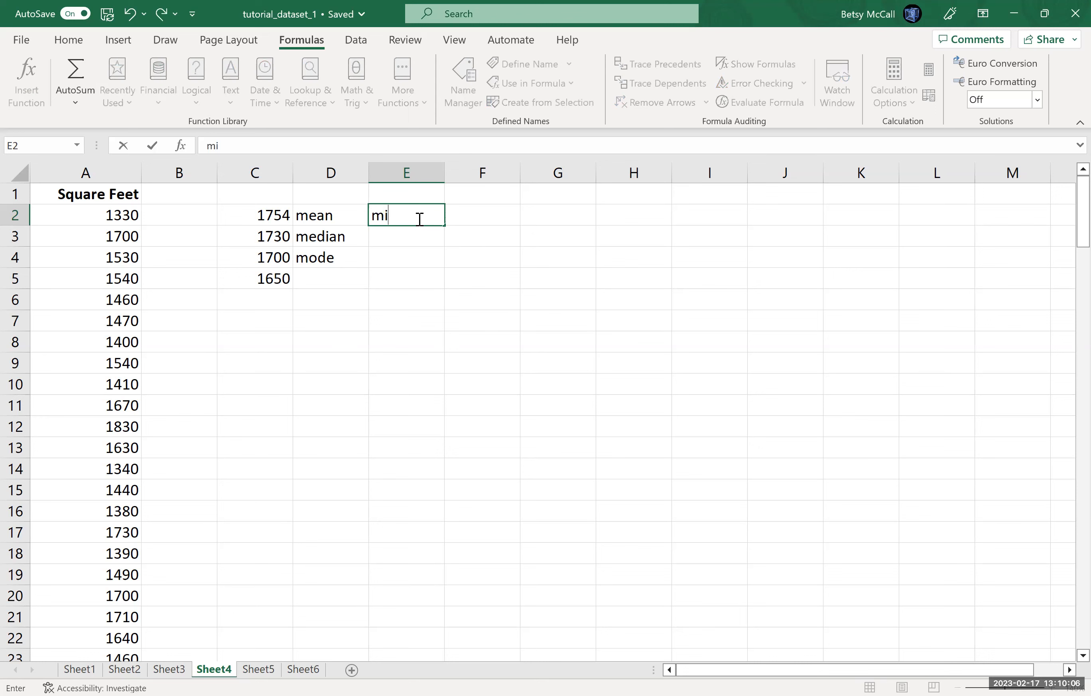
key(BackSpace)
key(BackSpace)
- Label cells F2, F3 and F4 as "min", "max" and "range"
key(Tab)
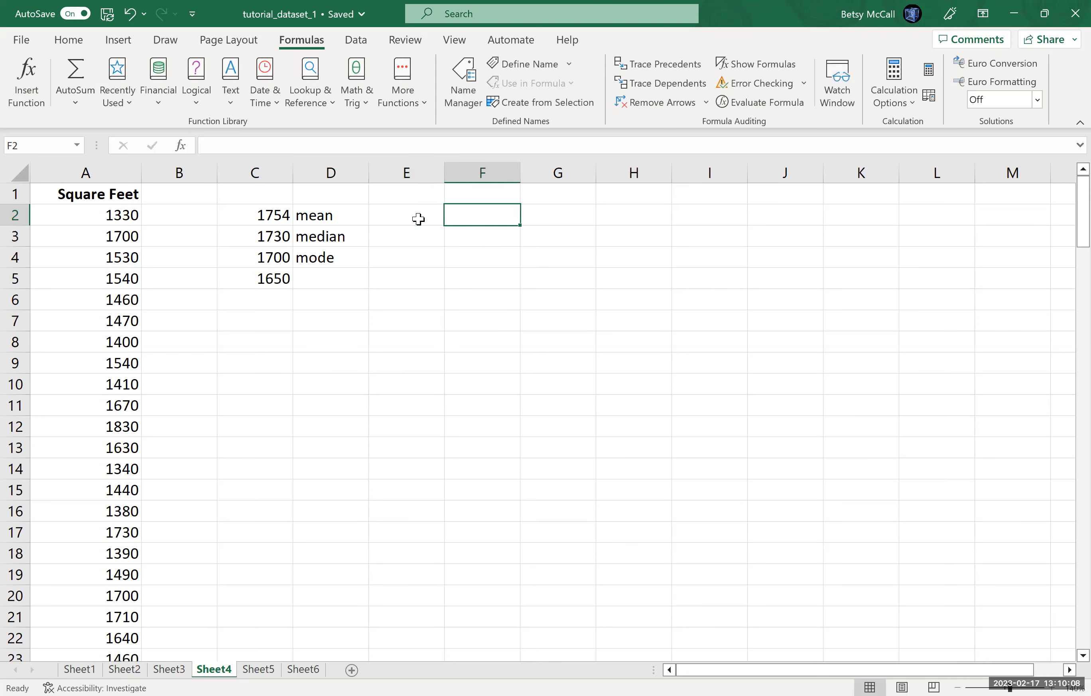
text(min)
key(Return)
text(m)
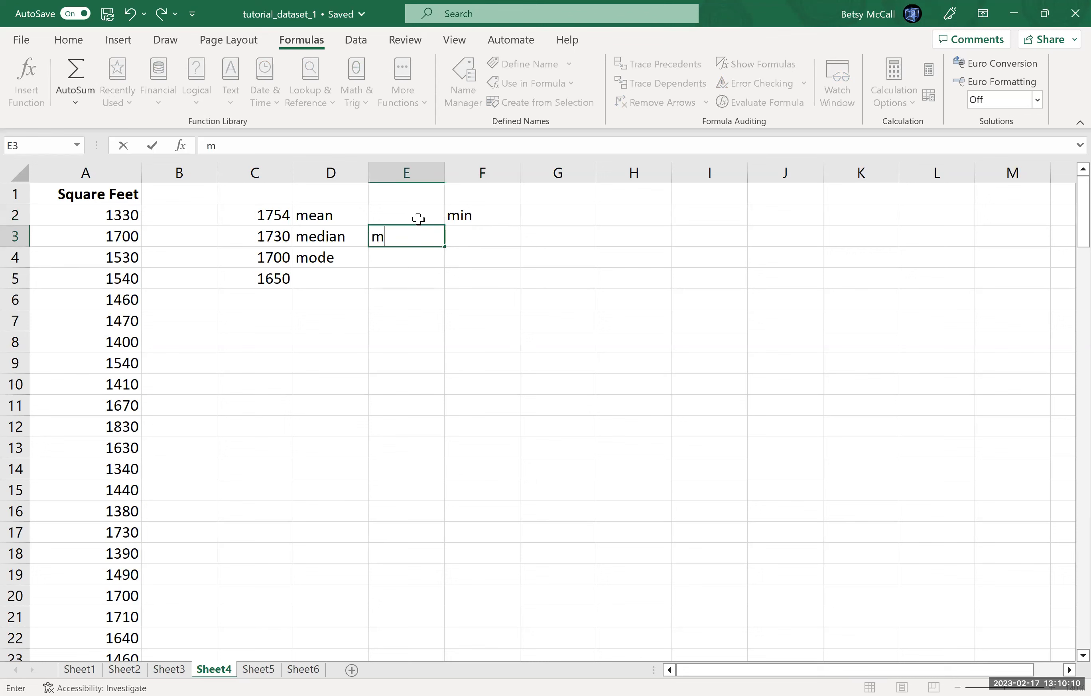
key(Escape)
key(Right)
text(max)
key(Return)
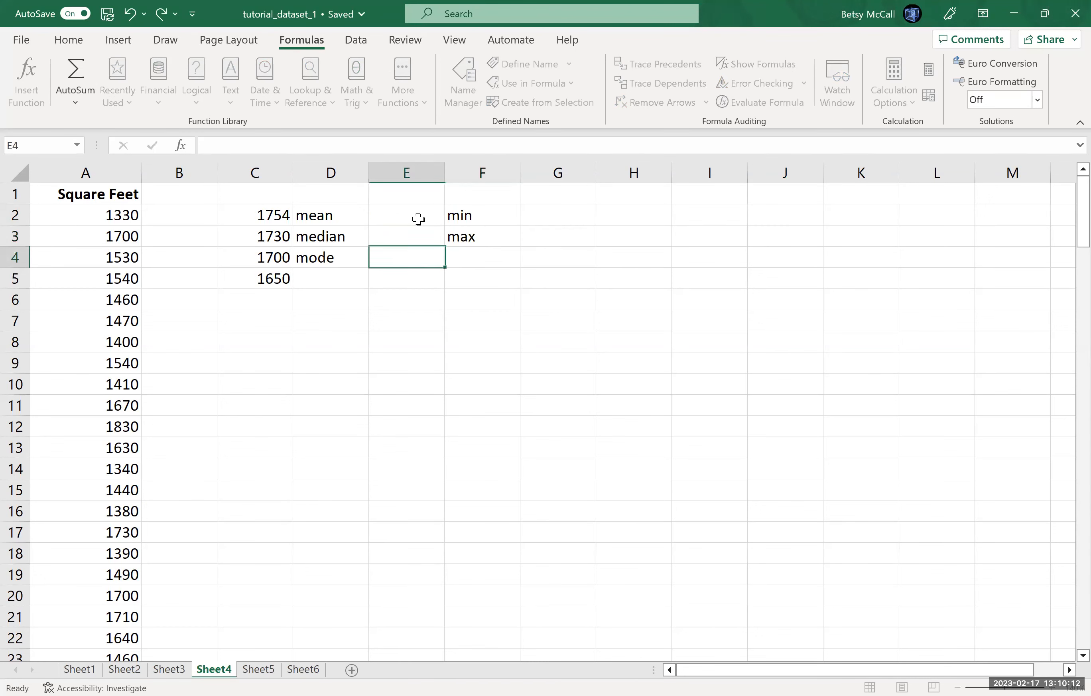
key(Right)
text(range)
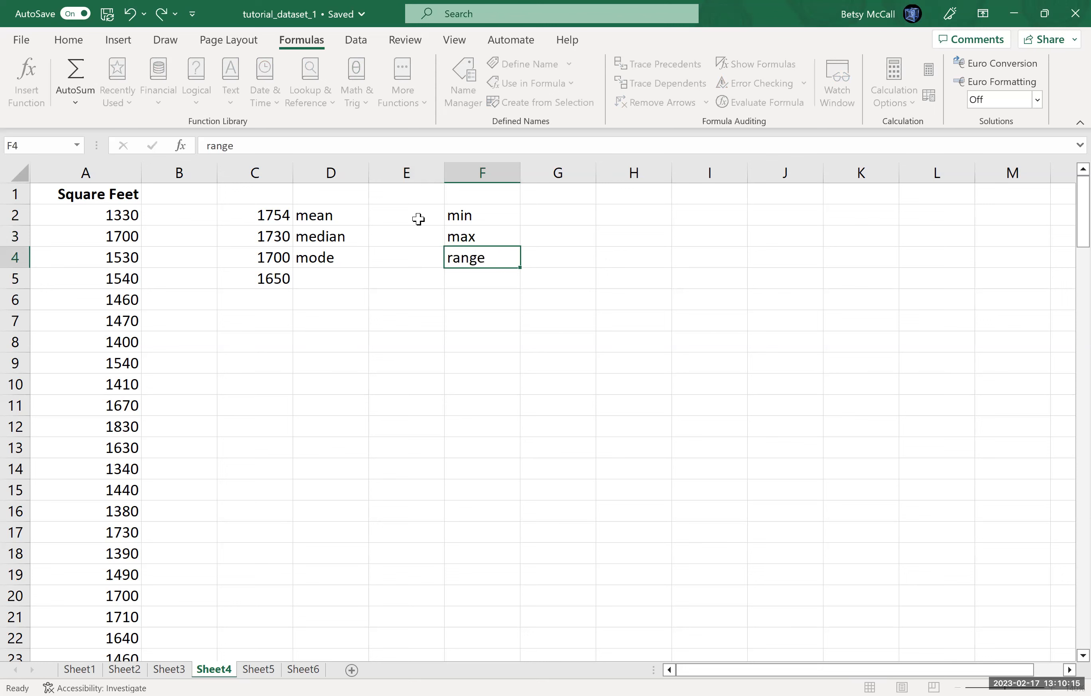
key(Return)
- Enter a MIN formula over column A (A:A) in cell E2, beside the "min" label
click(418, 219)
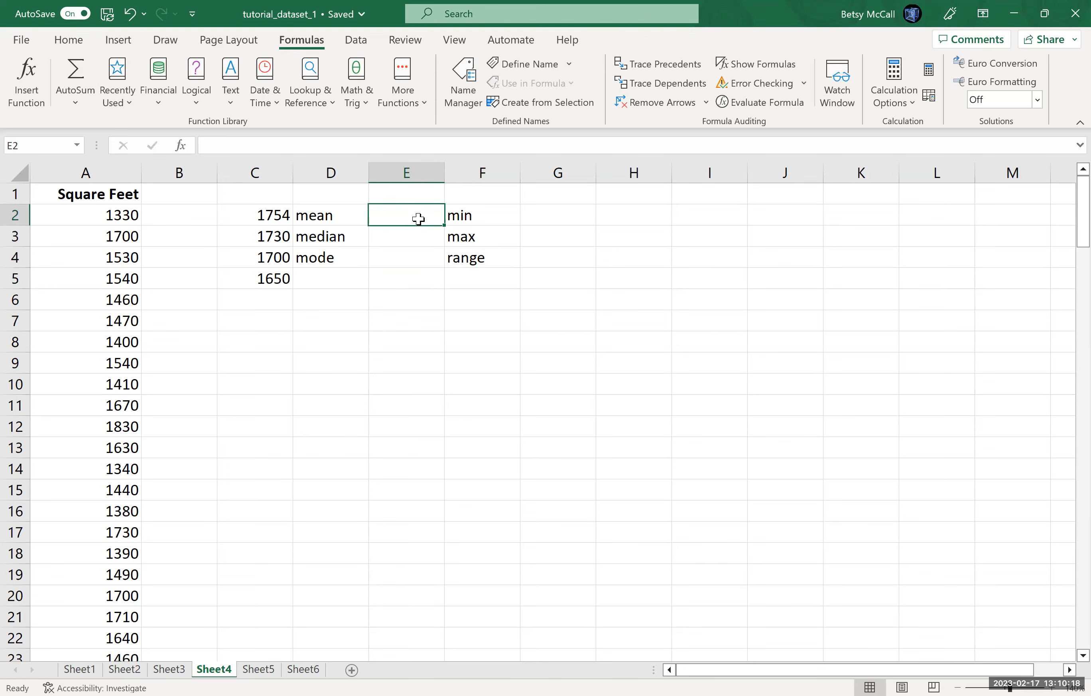
text(=)
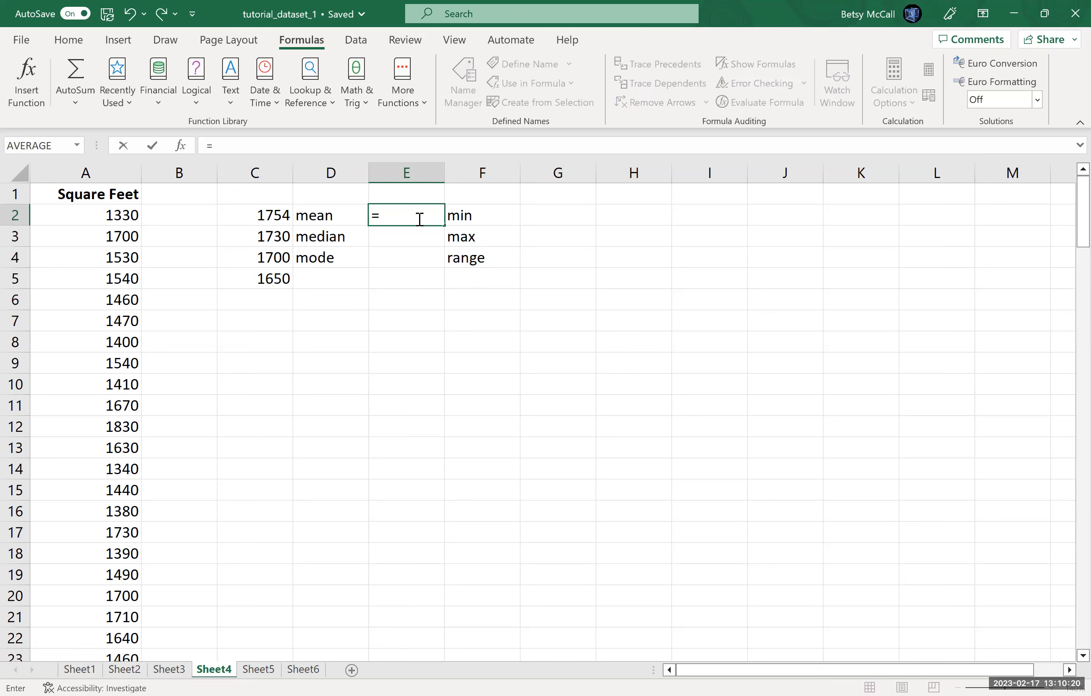
text(MIN()
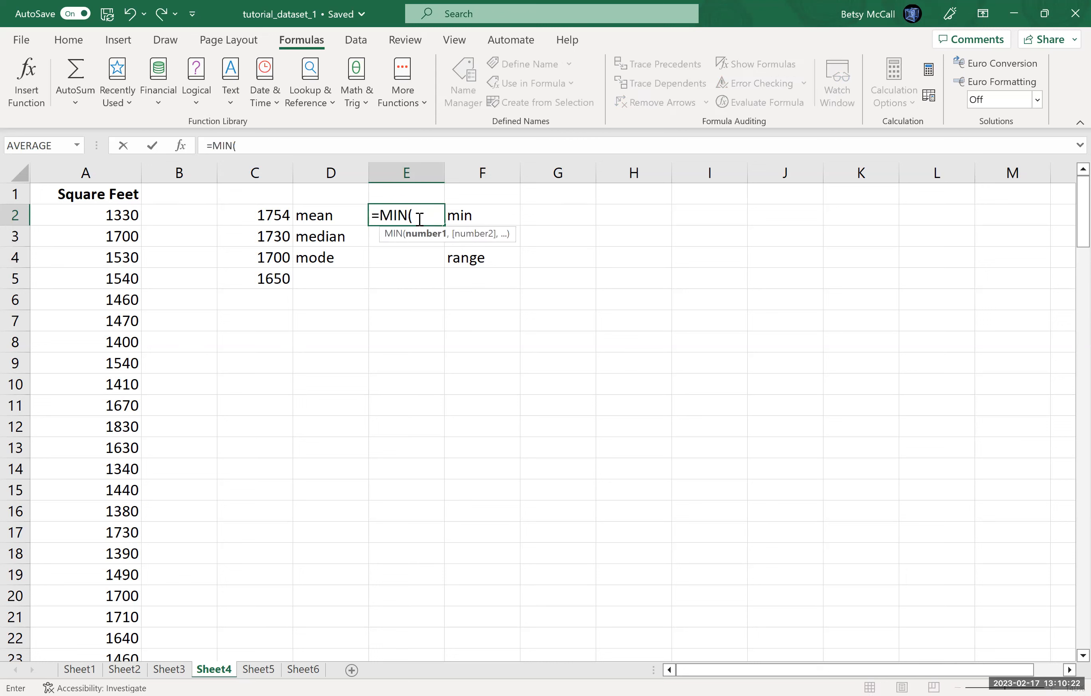
click(104, 170)
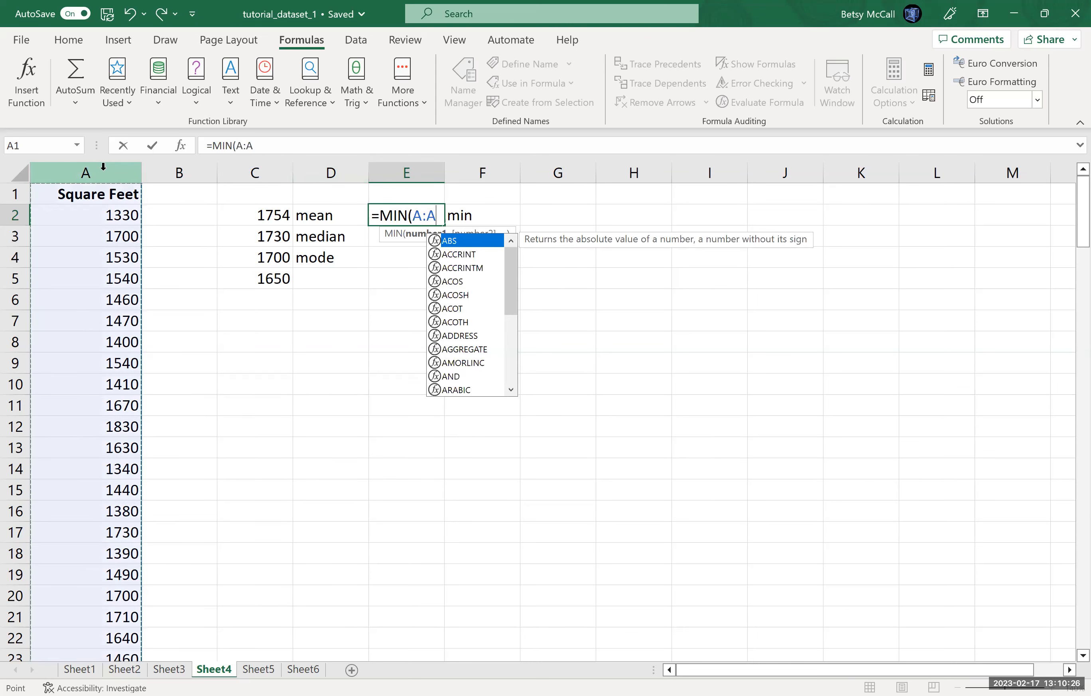
key(Return)
- Enter a MAX formula over column A (A:A) in cell E3, beside the "max" label
text(=)
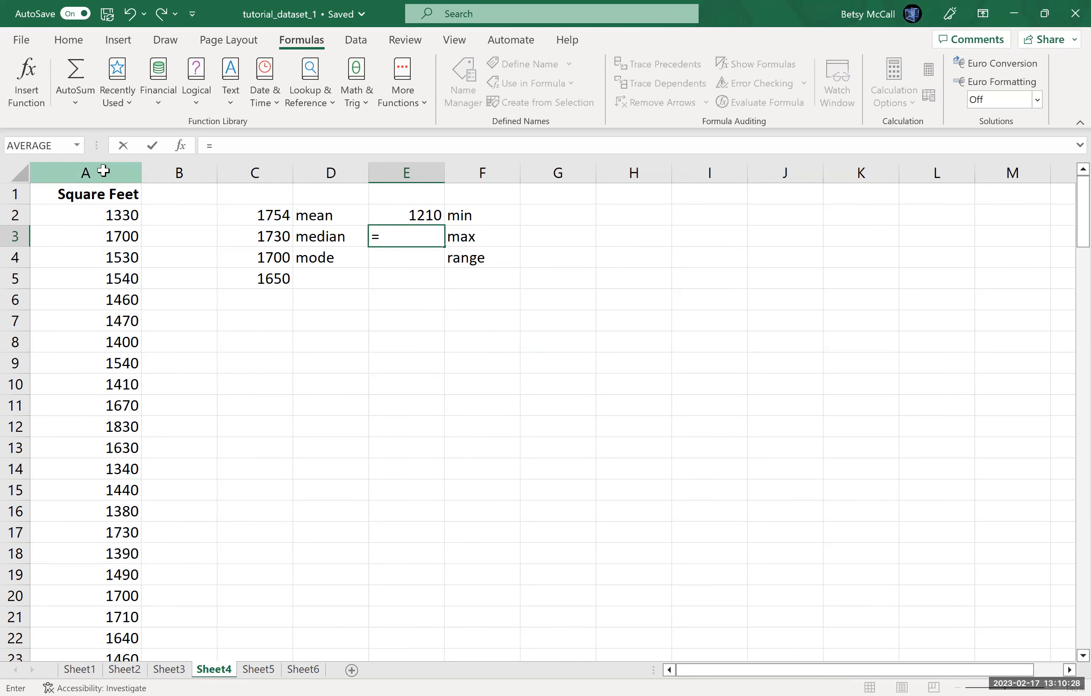
click(103, 168)
text(A:AA)
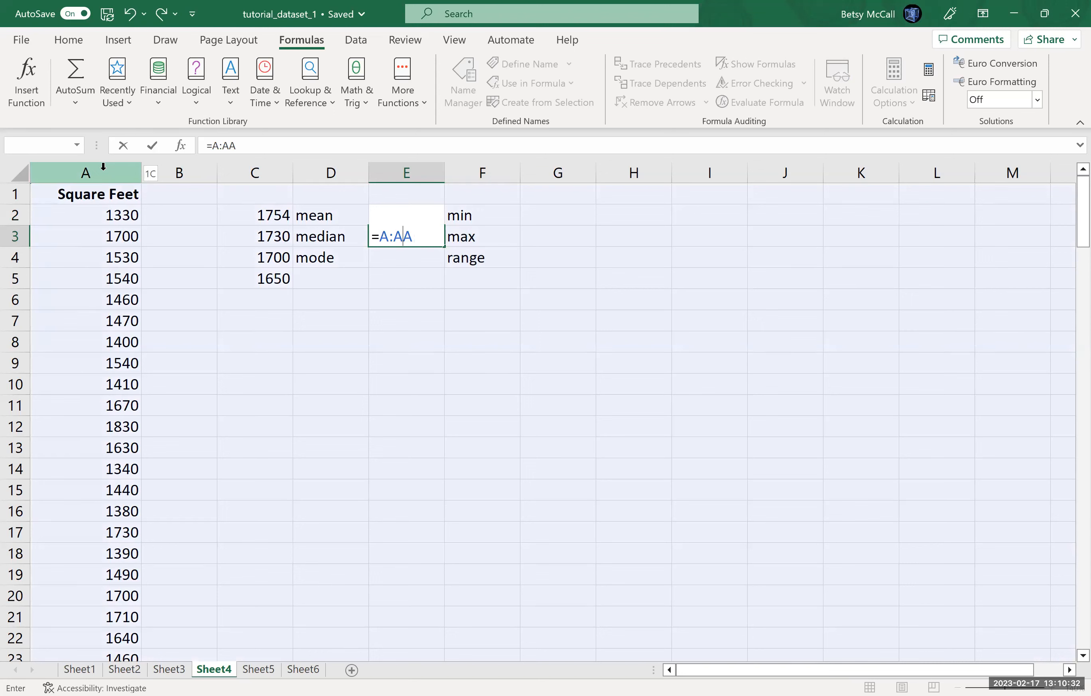
key(BackSpace)
key(BackSpace)
key(BackSpace)
key(BackSpace)
text(MAX()
click(103, 168)
key(Return)
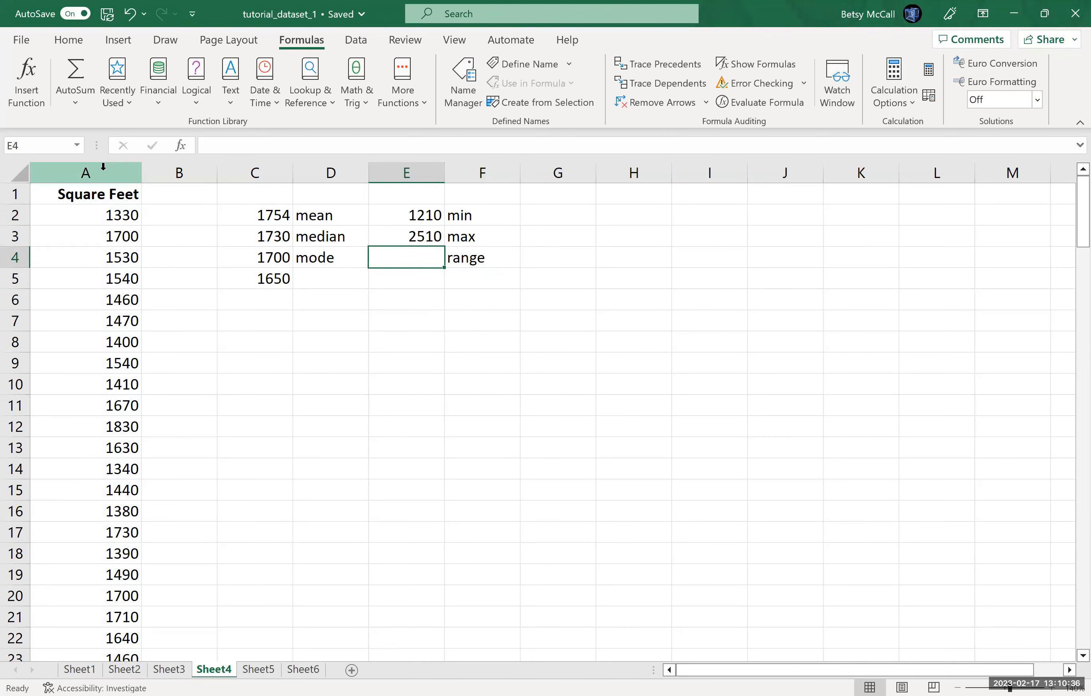
- Calculate the range in cell E4 by subtracting the minimum from the maximum with =E3-E2
text(=)
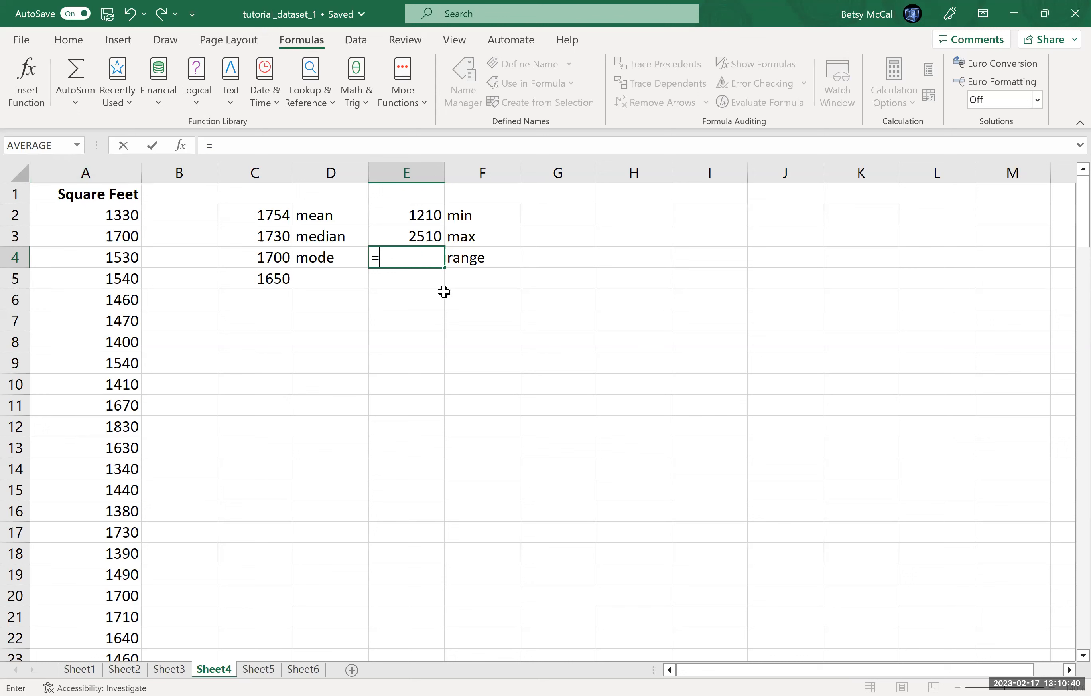
click(408, 237)
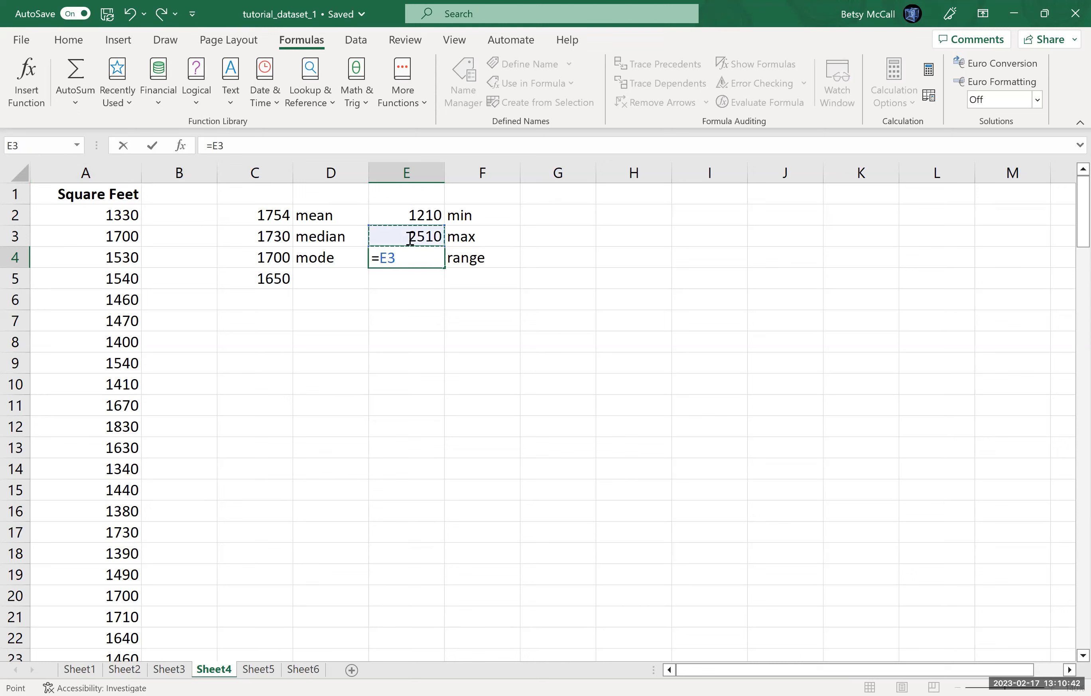
text(-)
click(409, 216)
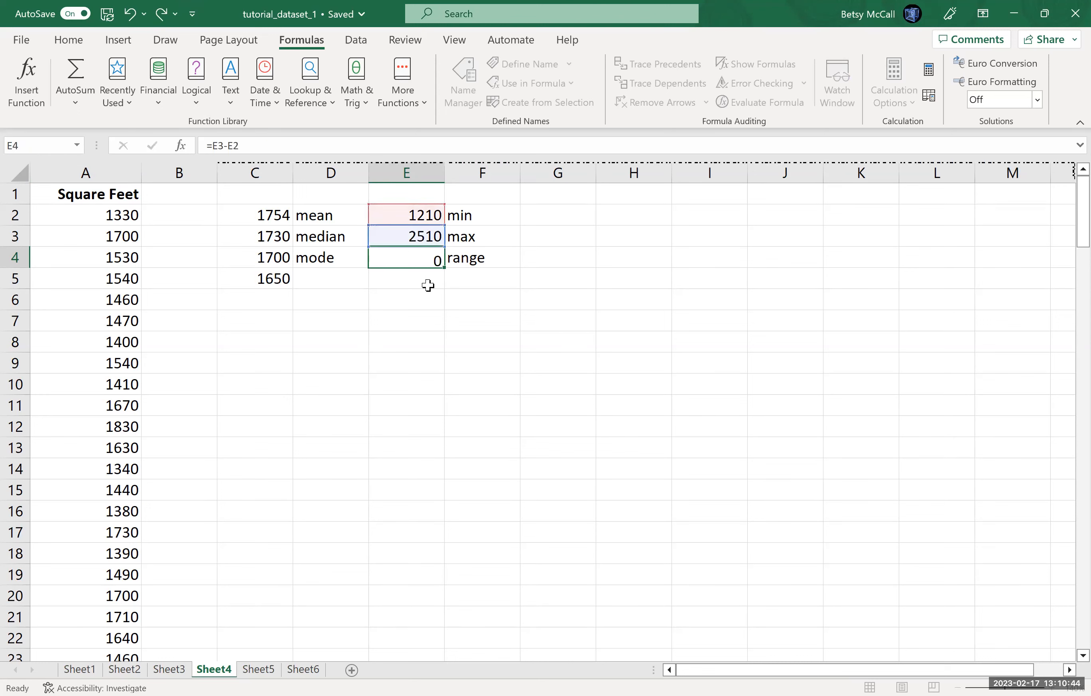
key(Return)
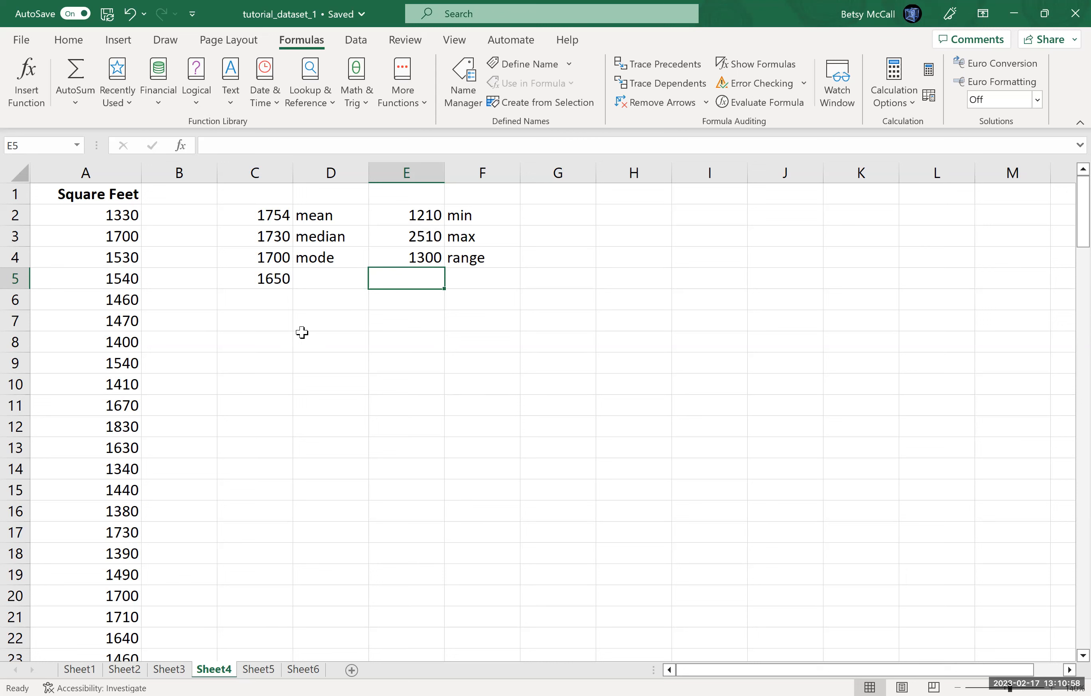
- Label cell D7 as "standard deviation" and auto-fit the width of column D to the text
click(322, 324)
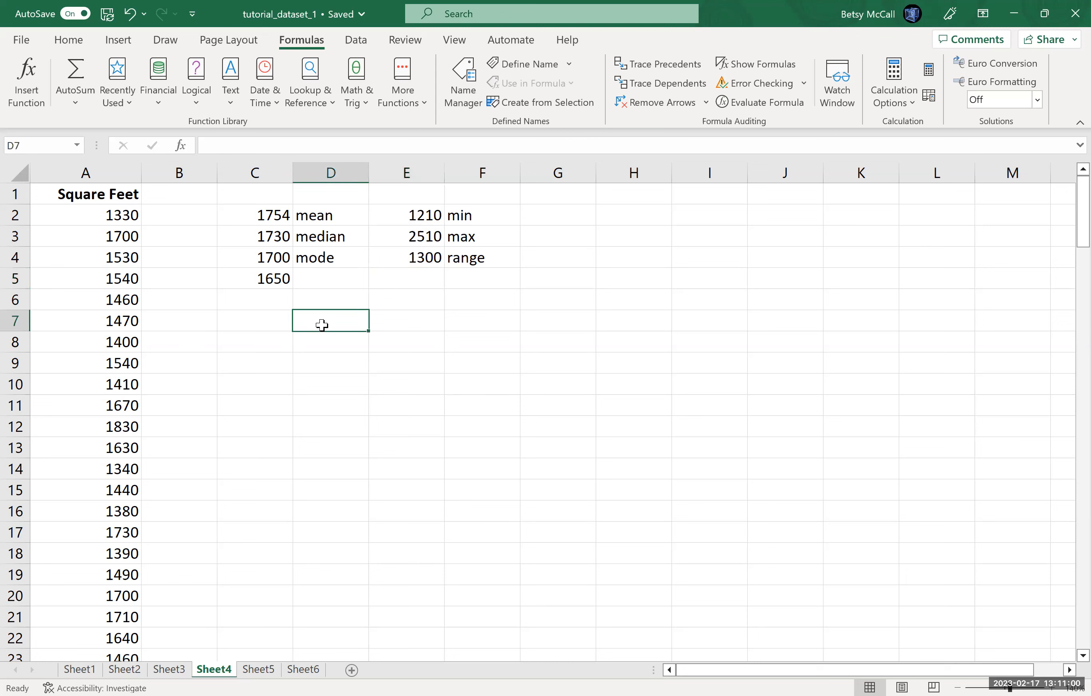
text(standar)
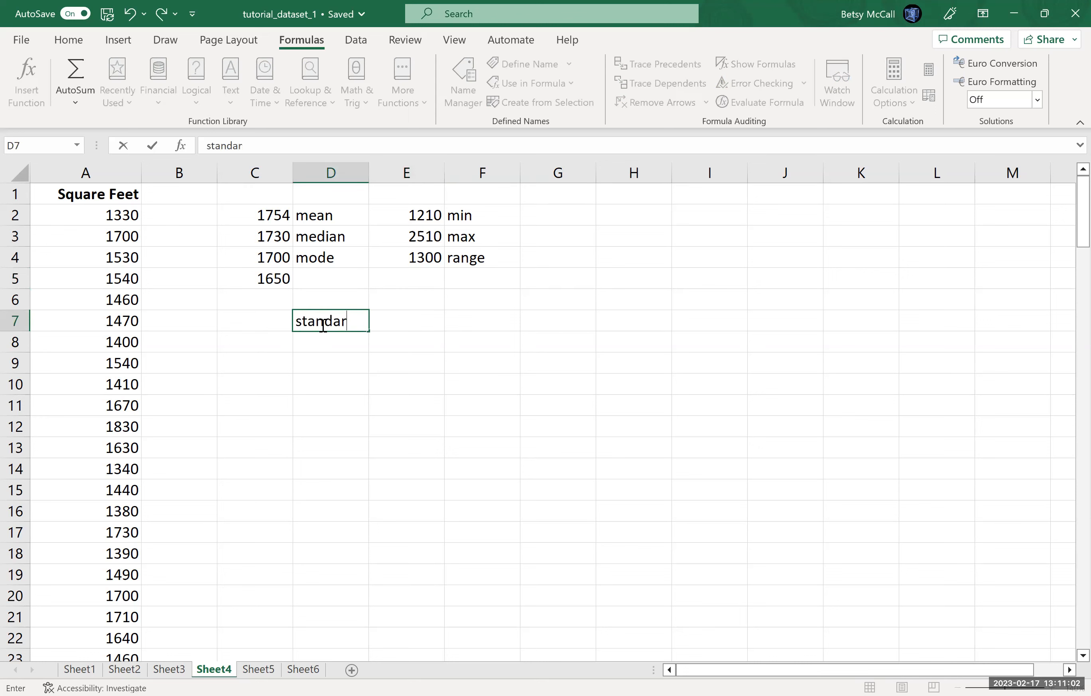
text(d deviation)
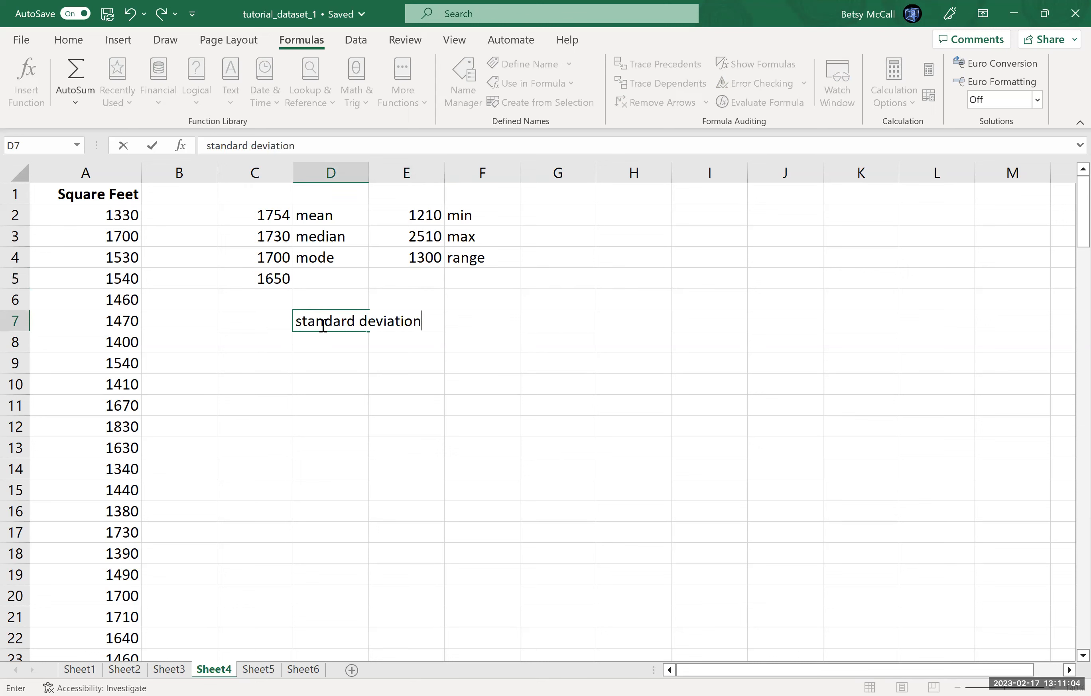
key(Return)
drag(366, 176, 368, 175)
double_click(367, 176)
- Enter the sample standard deviation formula =STDEV.S(A:A) in cell C7
click(251, 323)
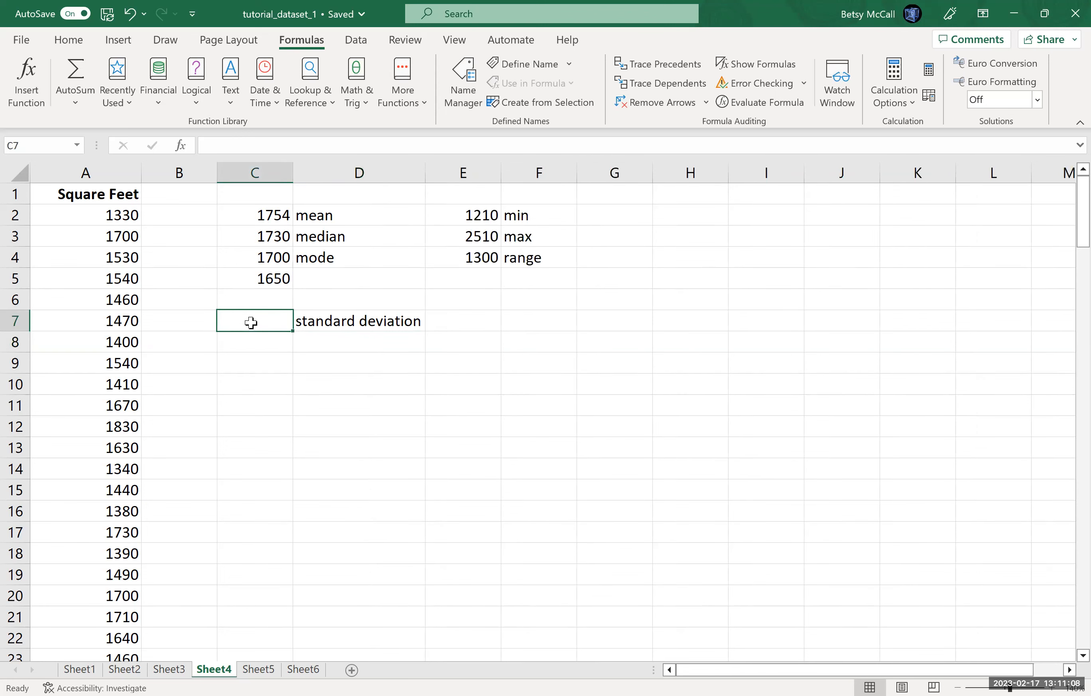
text(=)
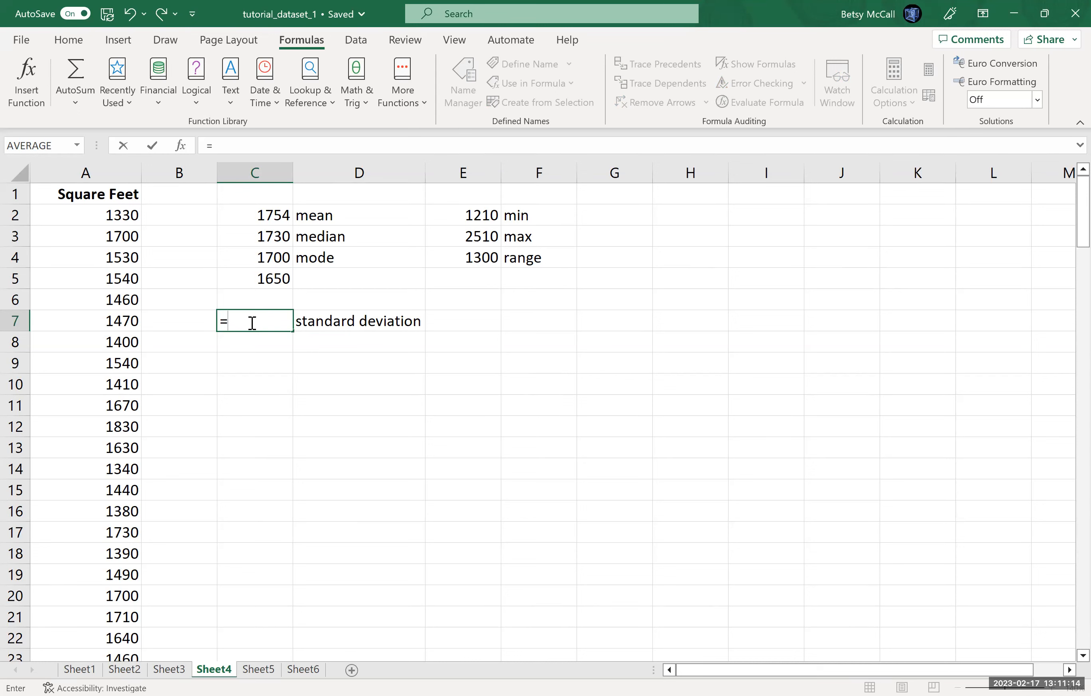
text(ST)
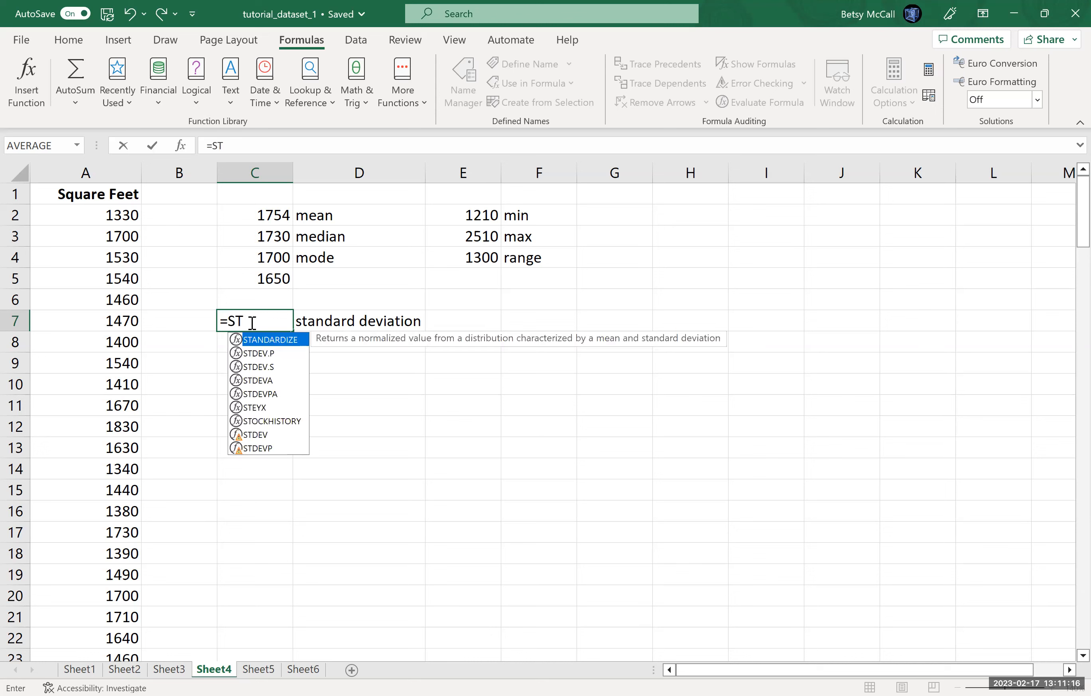
text(DEV)
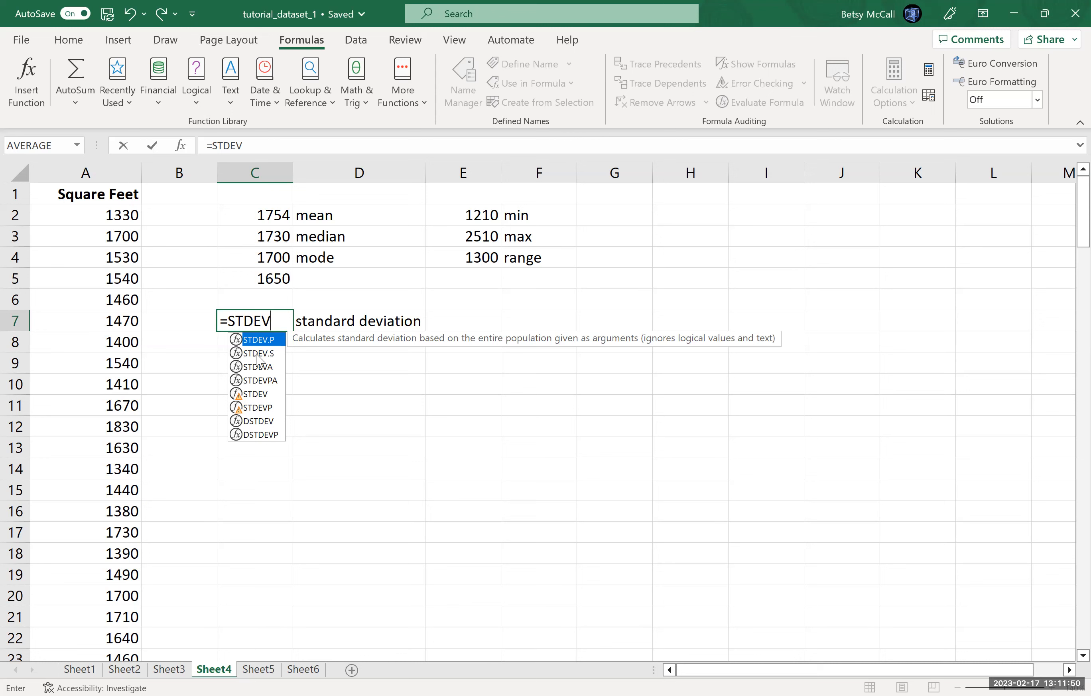
click(257, 354)
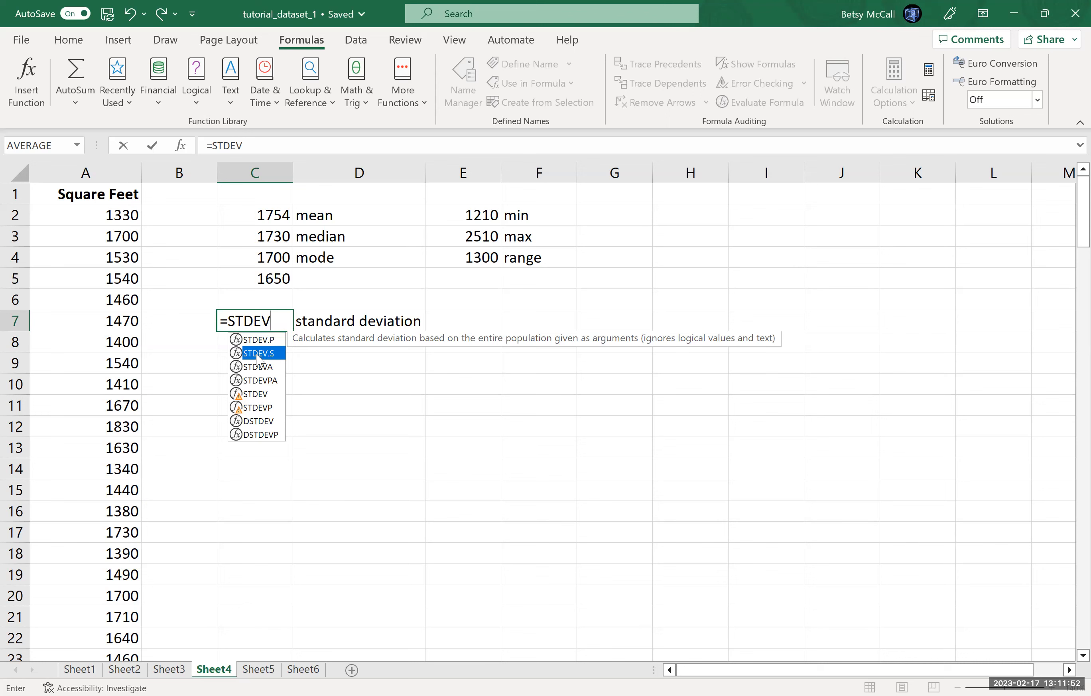
double_click(257, 355)
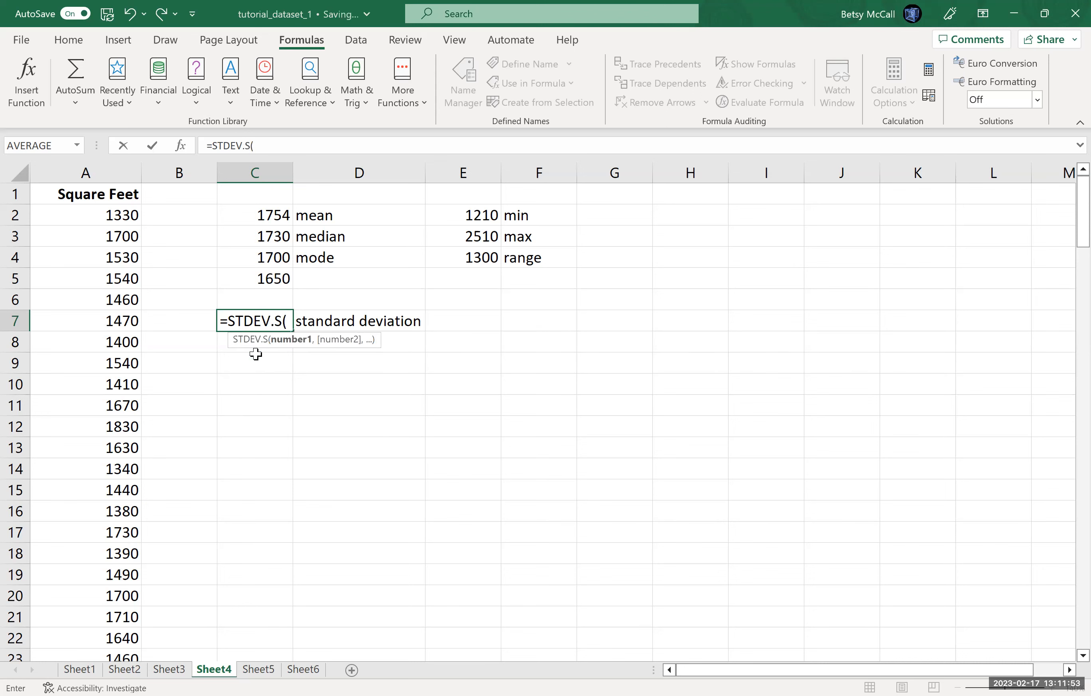
click(104, 174)
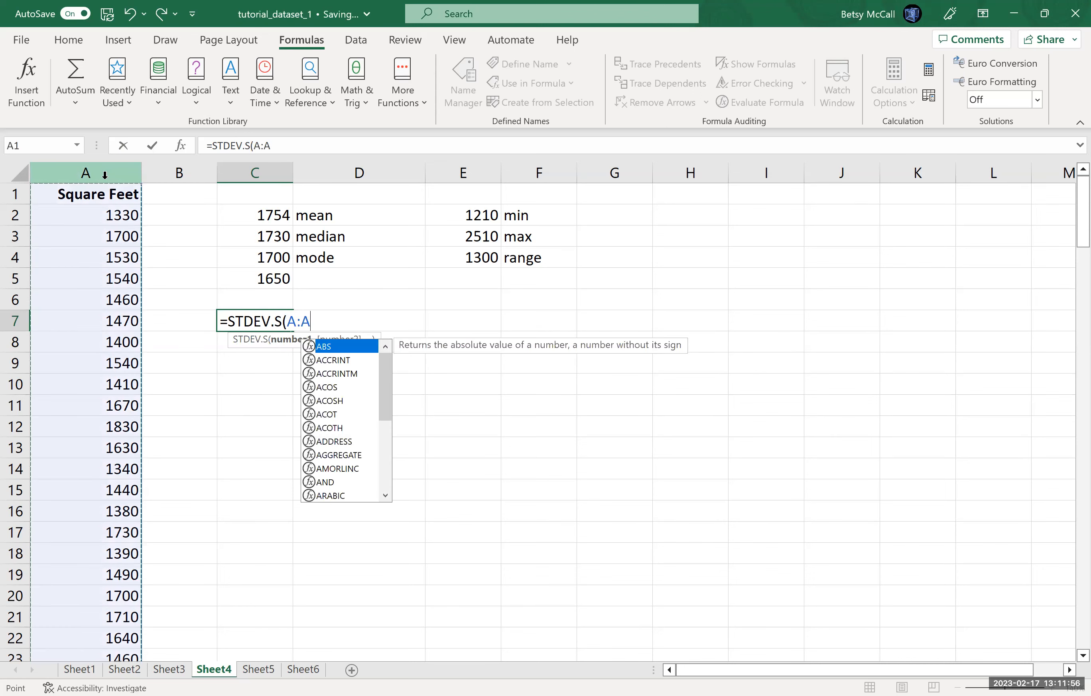
key(Return)
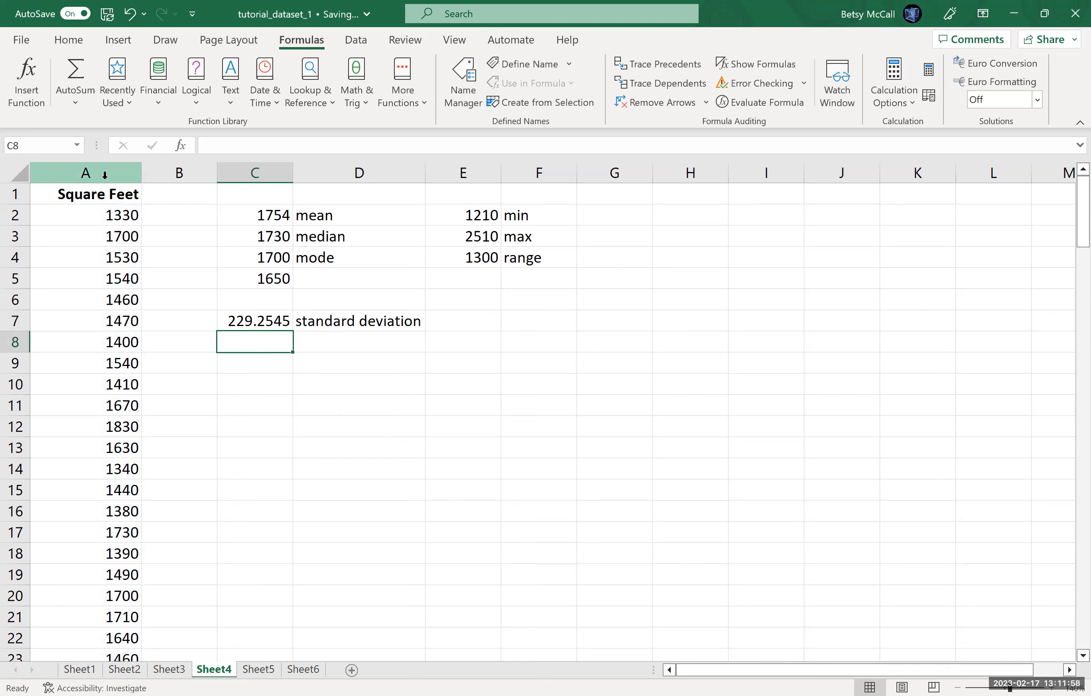
- Reduce the displayed precision of the standard deviation in cell C7 to two decimal places
click(260, 320)
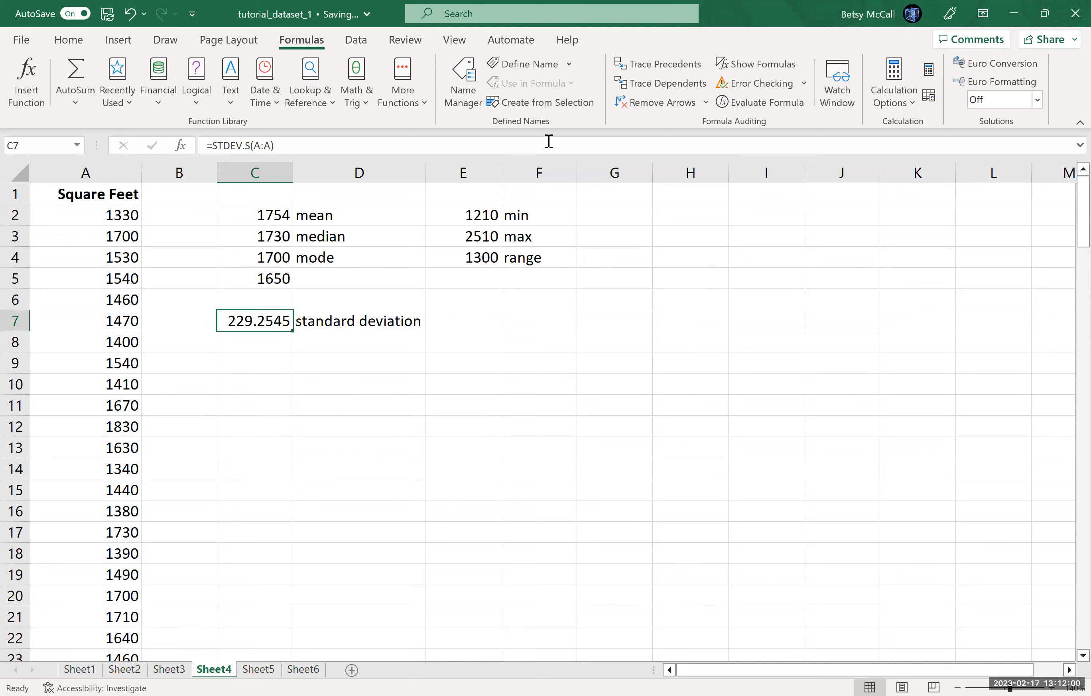
click(68, 39)
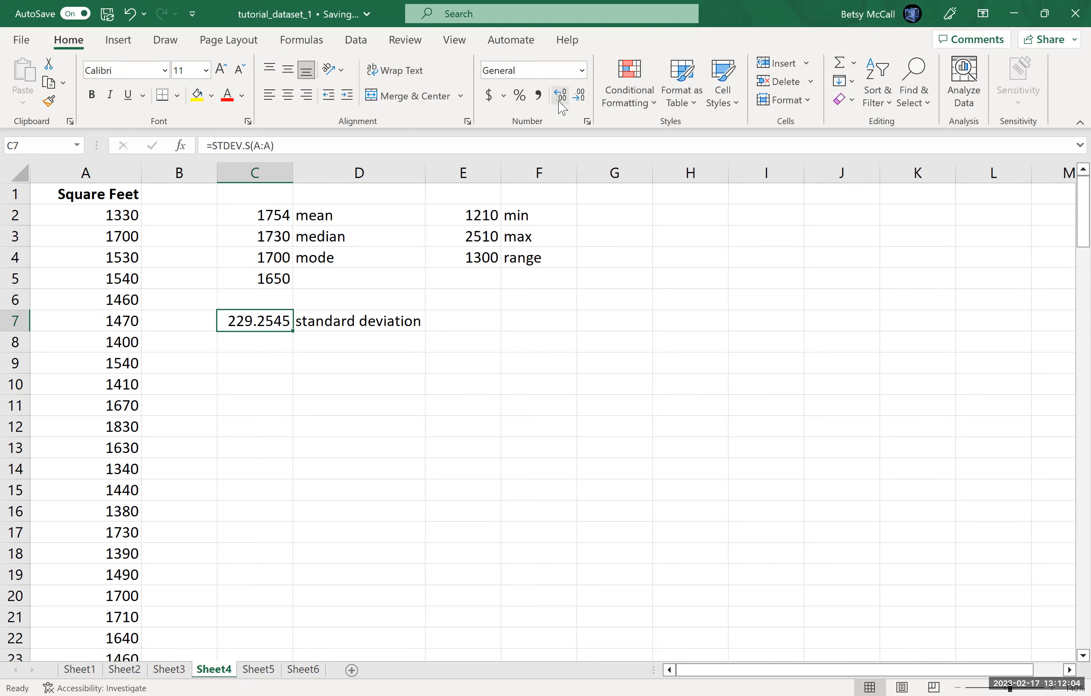
click(579, 104)
click(580, 104)
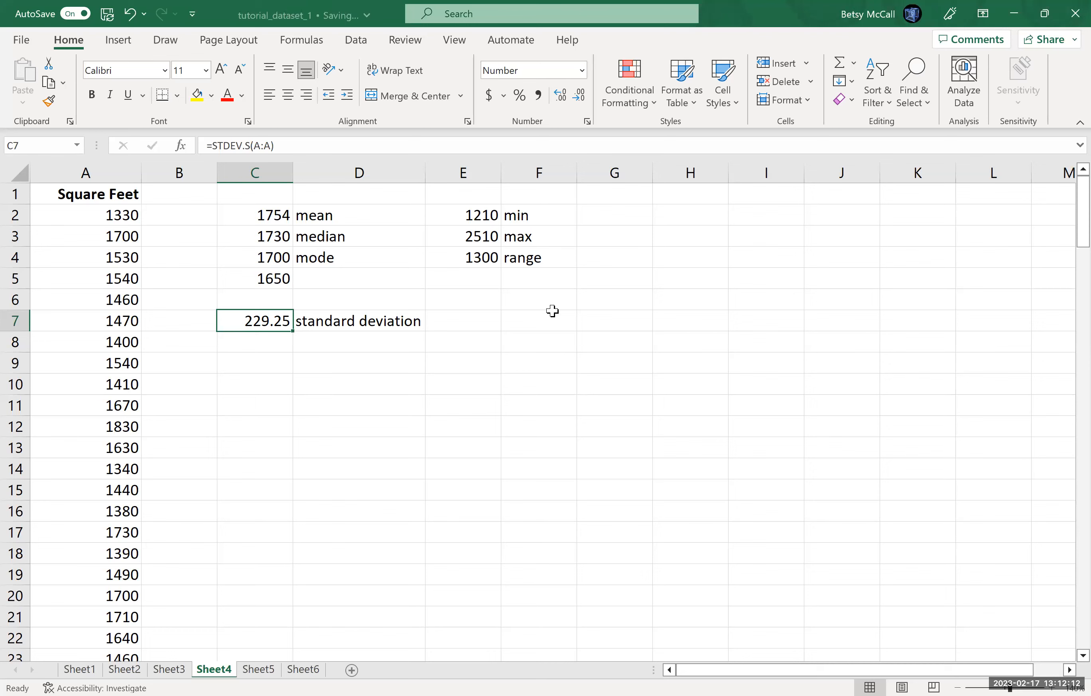
mouse_move(1066, 231)
mouse_down()
mouse_move(1068, 321)
mouse_move(1069, 227)
mouse_up()
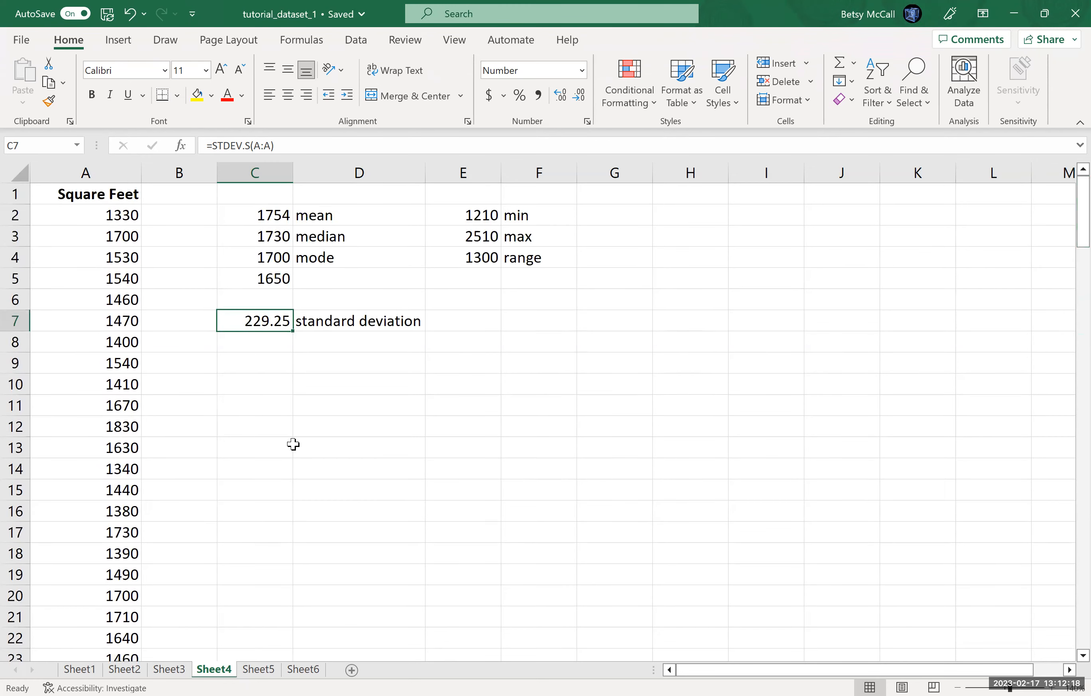
click(337, 339)
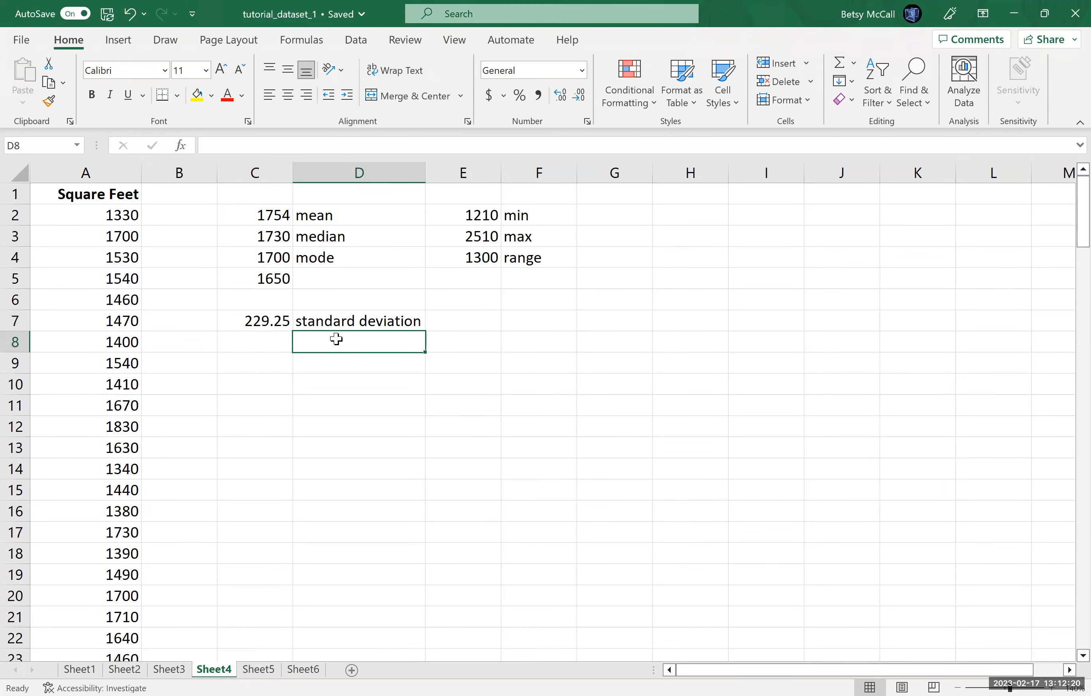
click(318, 366)
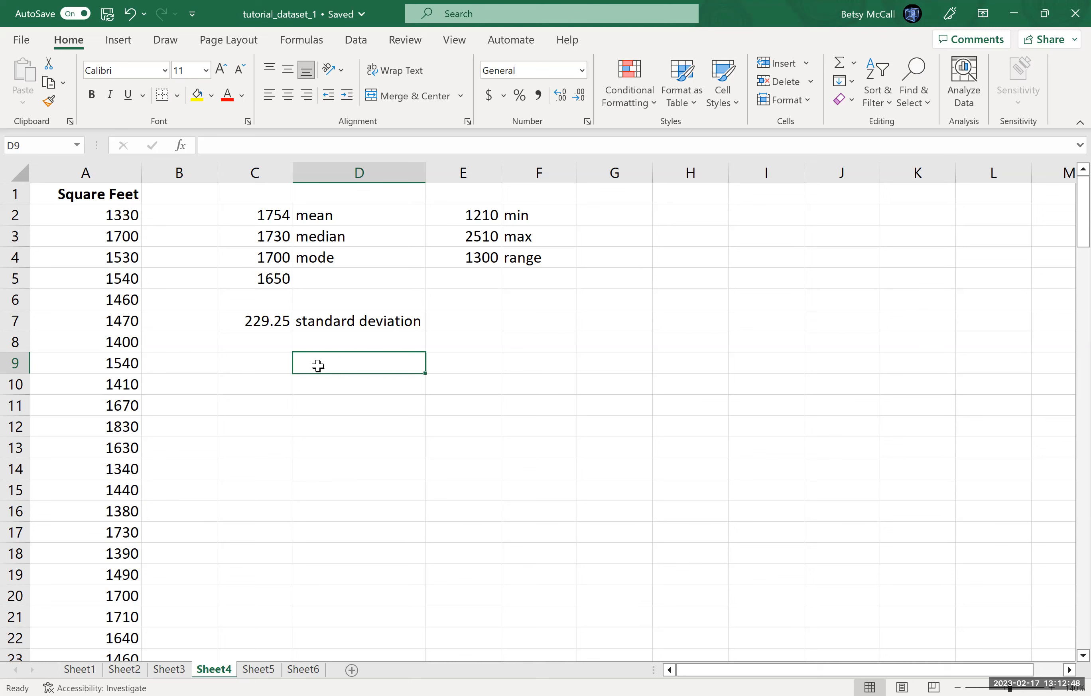
- Calculate the first quartile of column A in cell D9 with =QUARTILE.INC(A:A,1)
text(=)
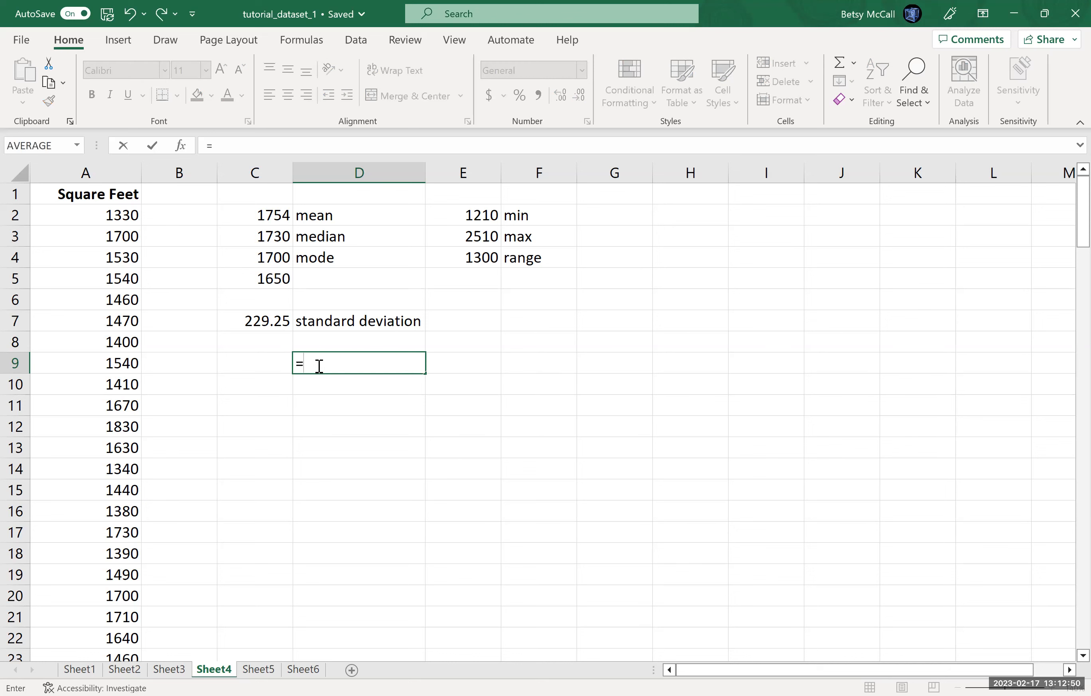
text(QAURT)
key(BackSpace)
key(BackSpace)
key(BackSpace)
key(BackSpace)
text(U)
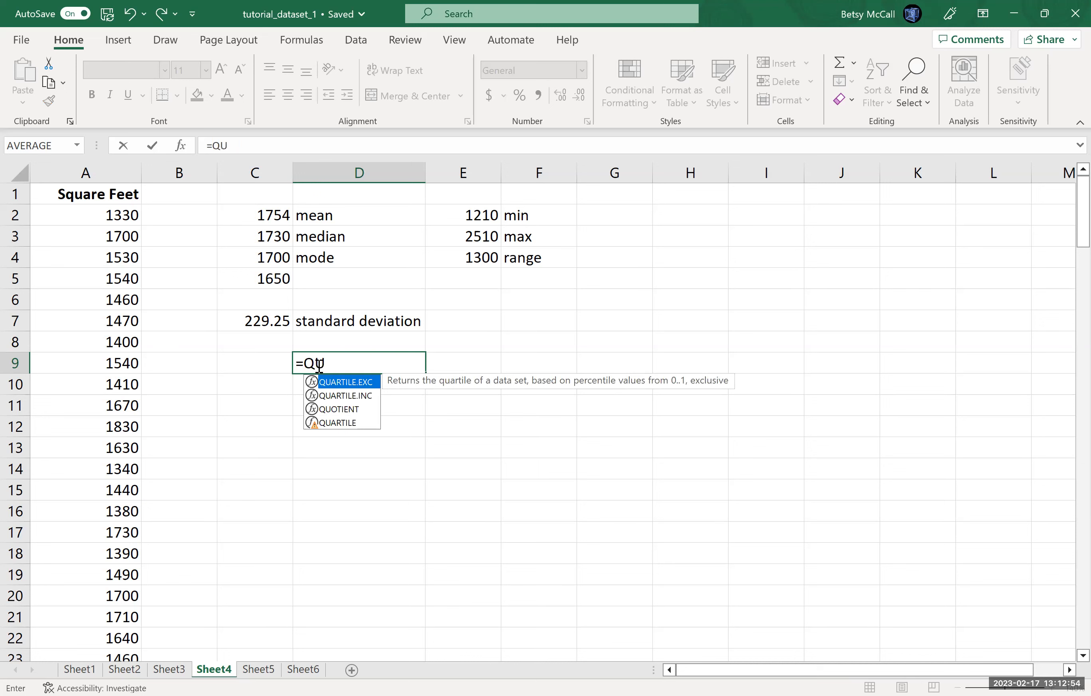
text(ARTILE()
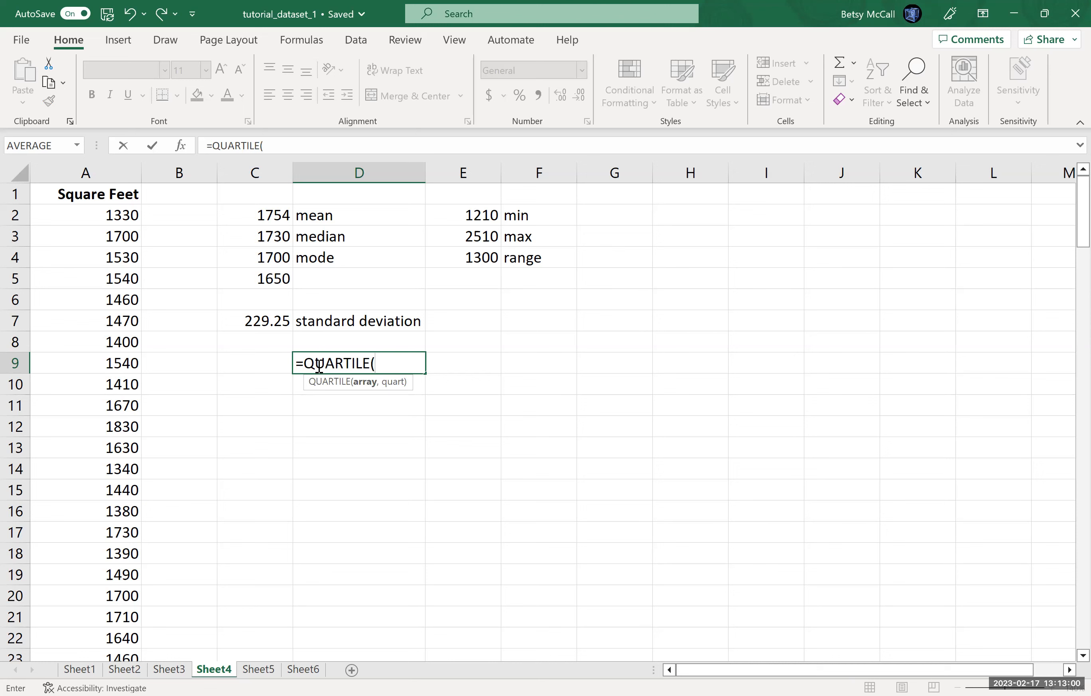
key(BackSpace)
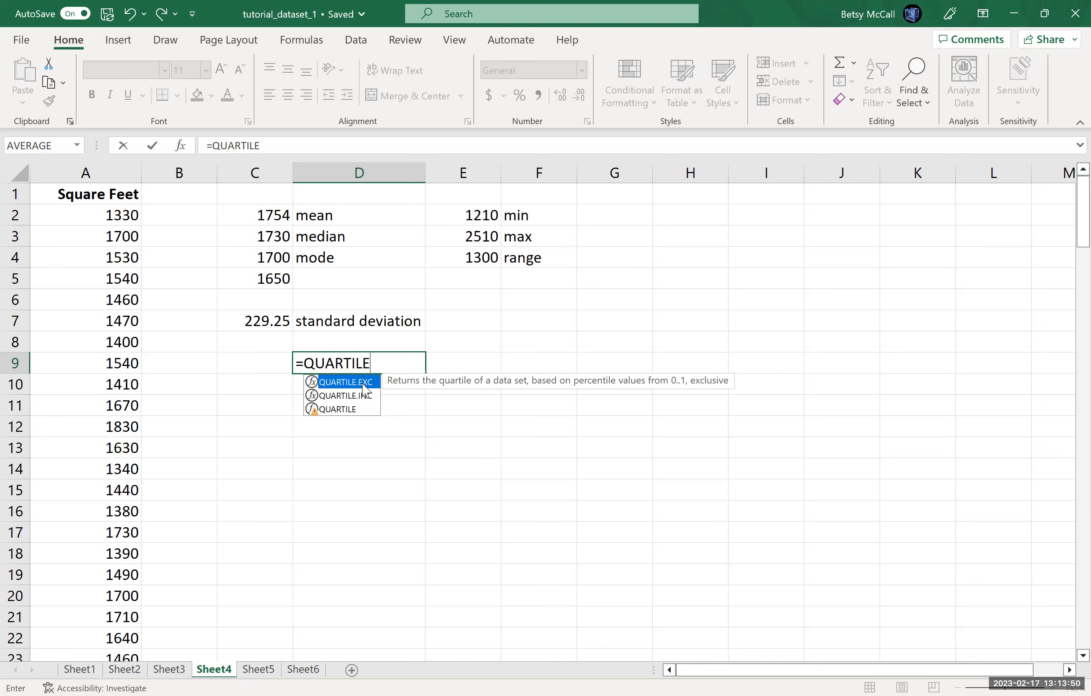
click(361, 394)
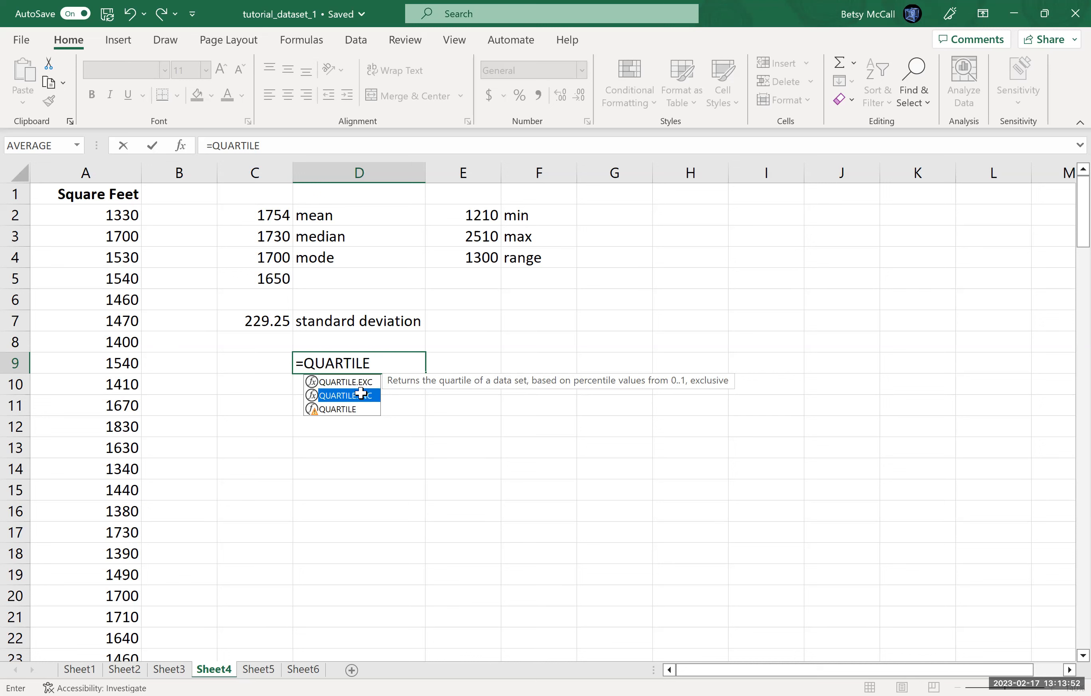
double_click(361, 394)
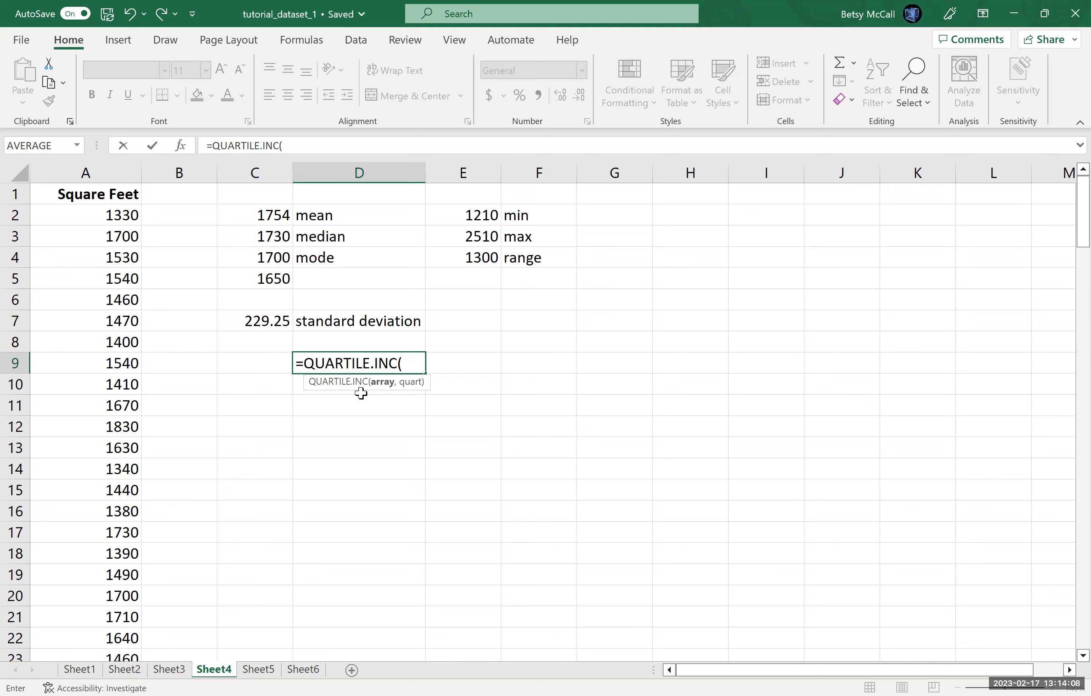
click(101, 175)
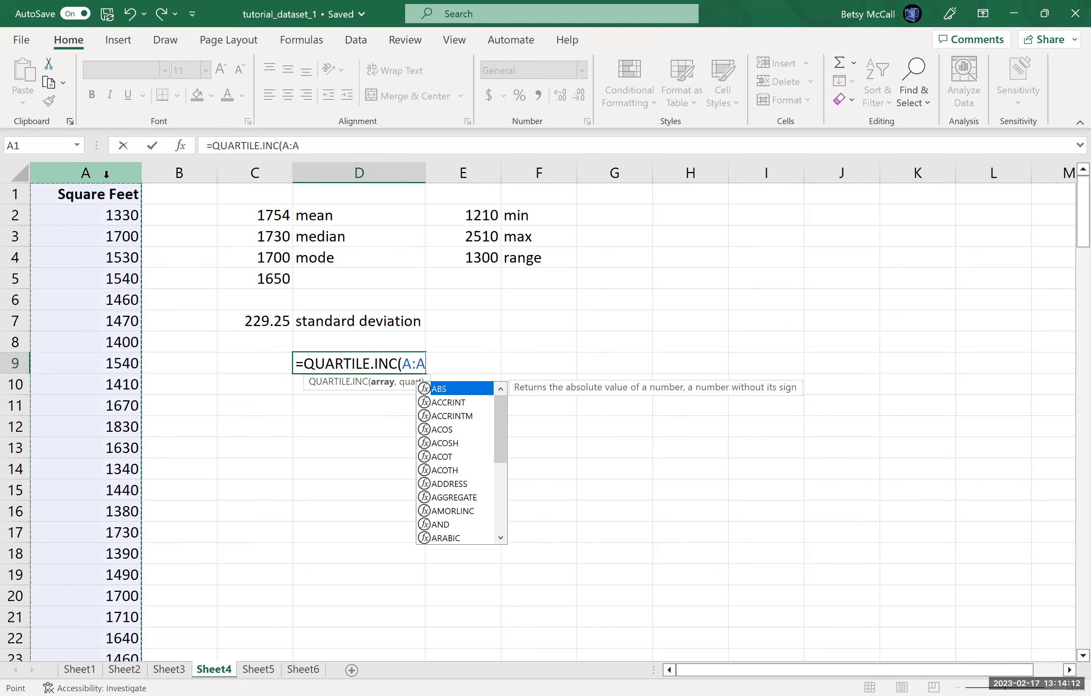
text(,)
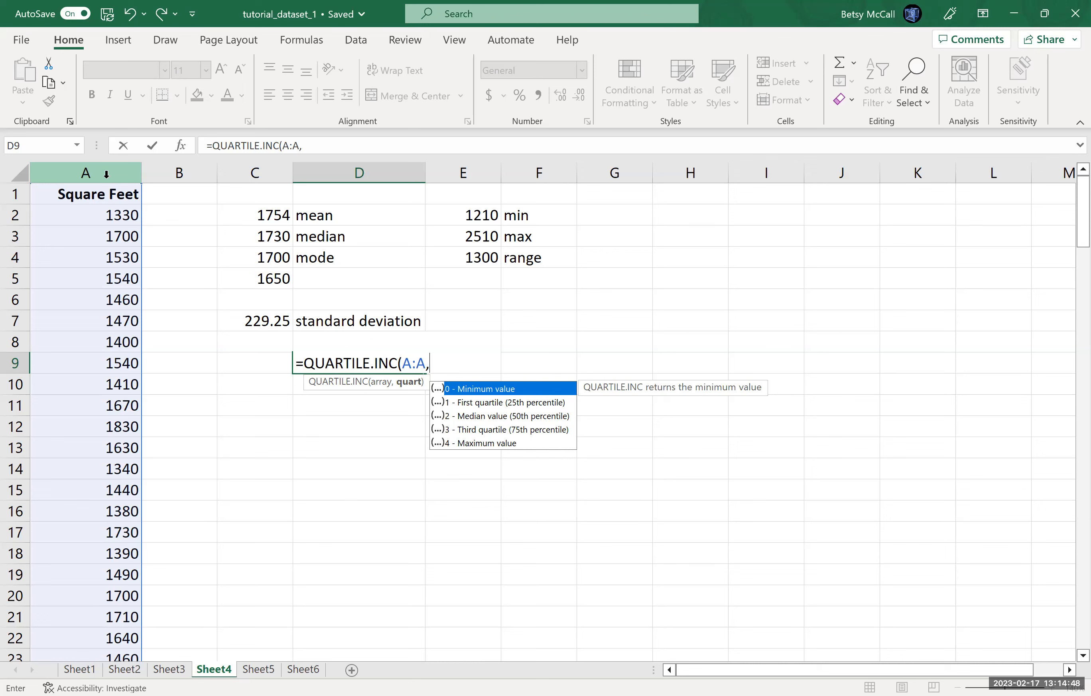
text(1)
key(Return)
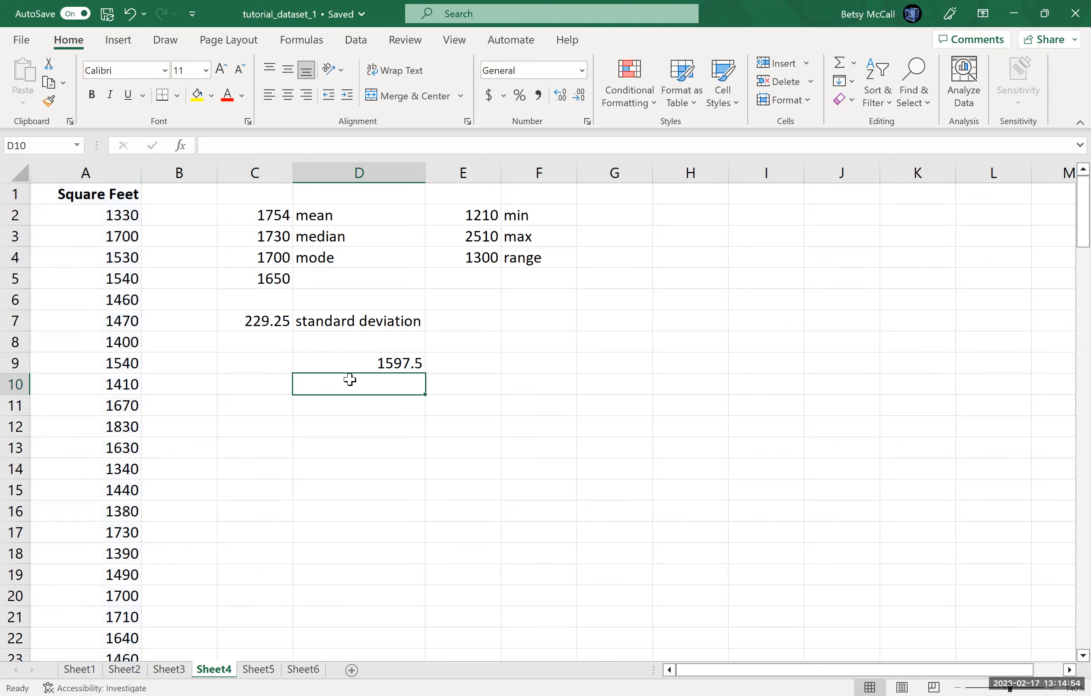
- Label cell C9 as "1st quartile" and auto-fit the width of column C to the text
click(240, 363)
text(1)
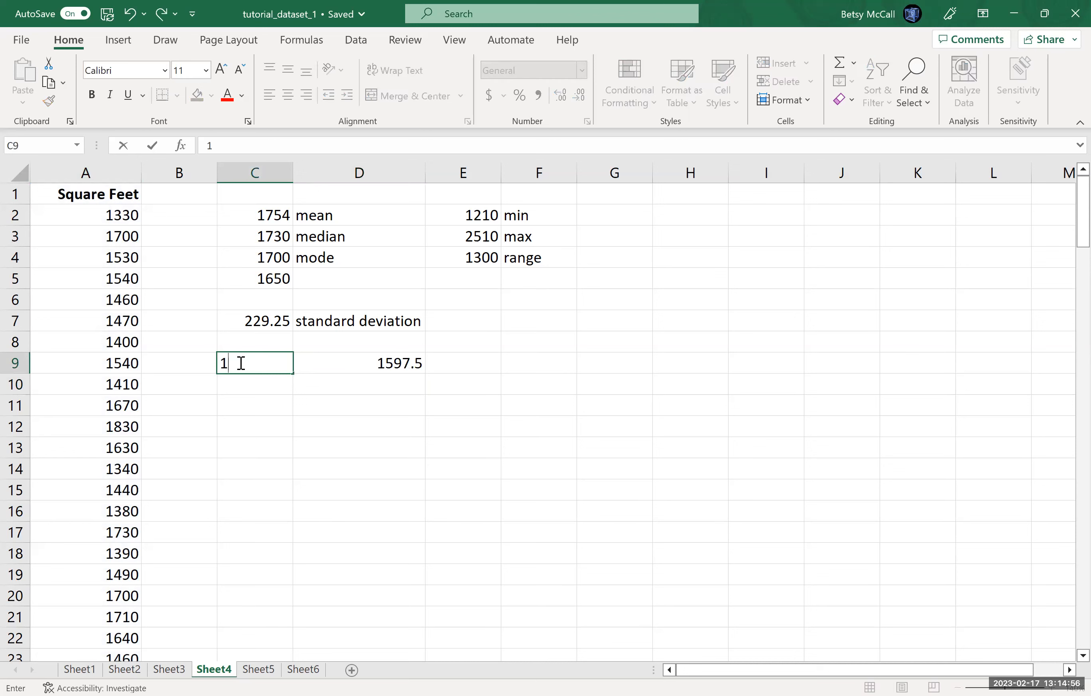
text(st quartile)
key(Return)
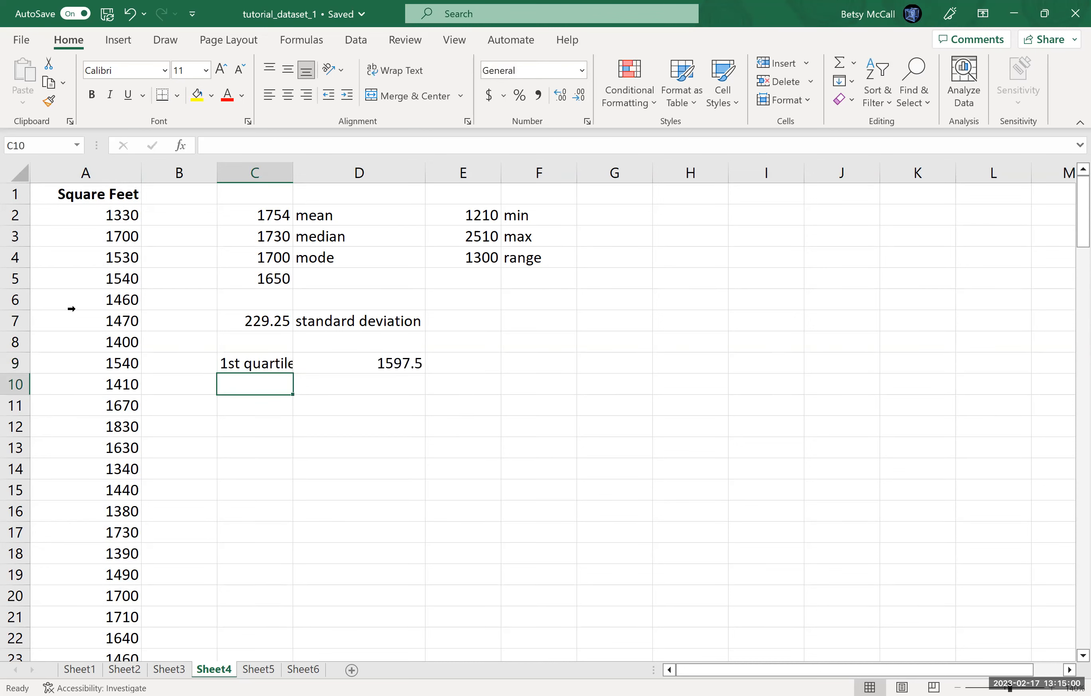
double_click(293, 172)
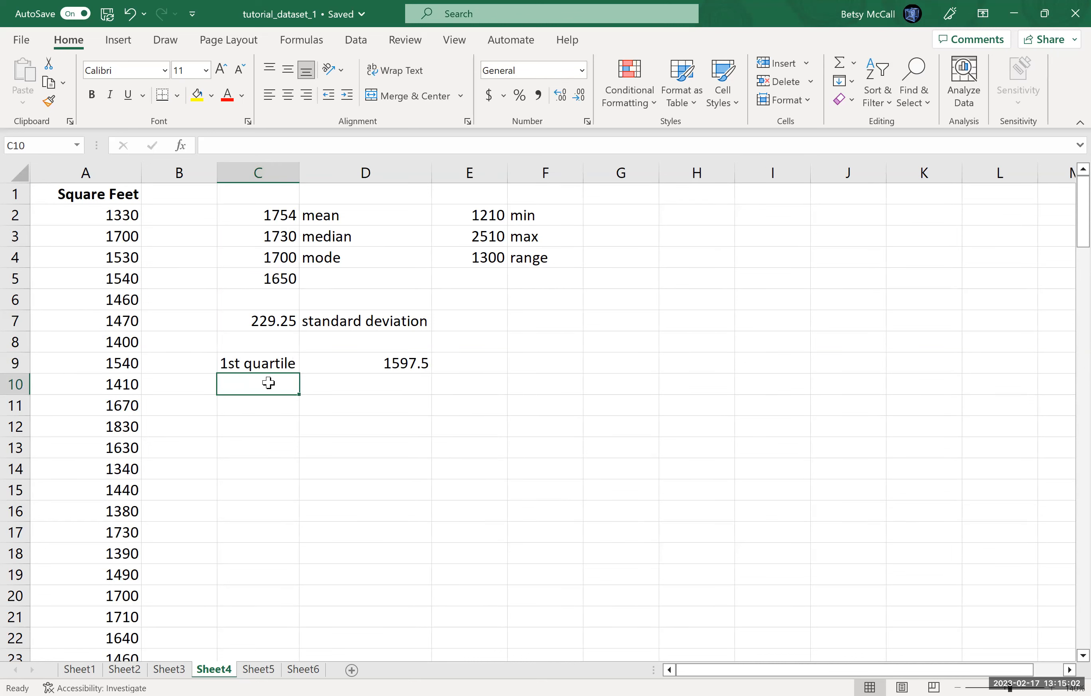
- Label cell C10 as "3rd quartile" and calculate it in D10 with =QUARTILE.INC(A:A,3)
text(3rd quartile)
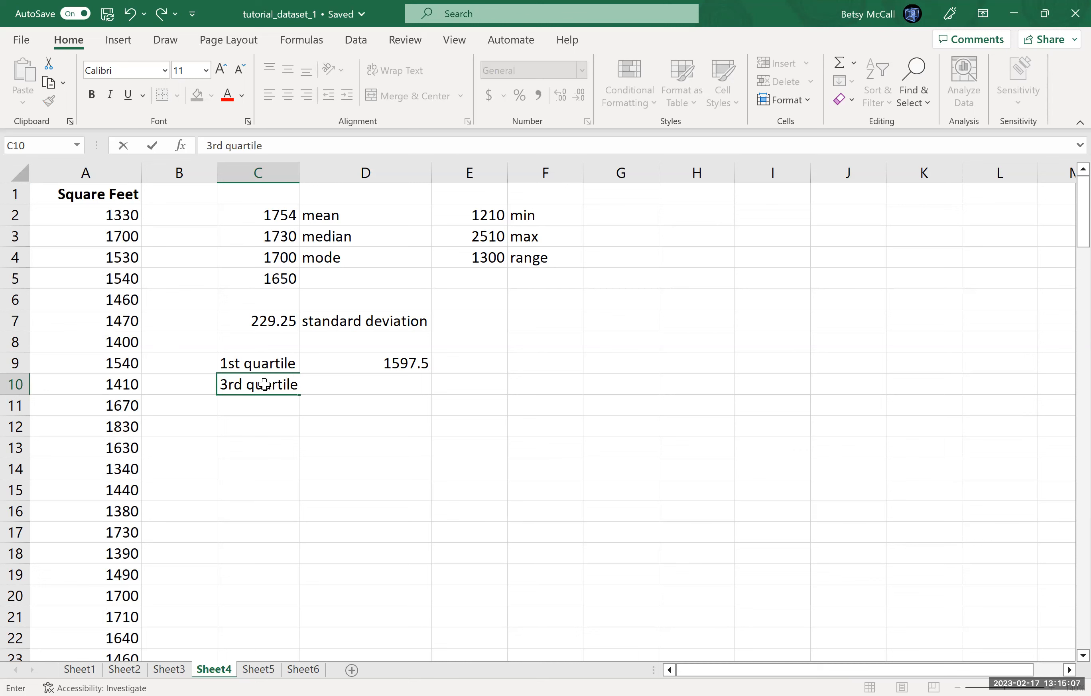
key(Tab)
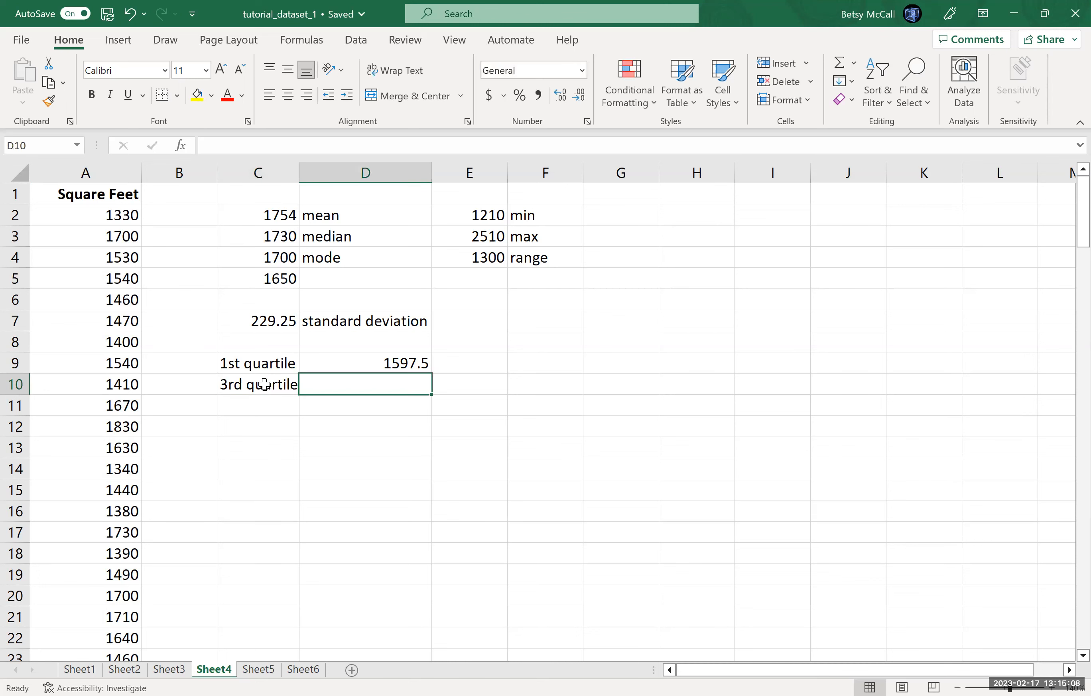
text(=)
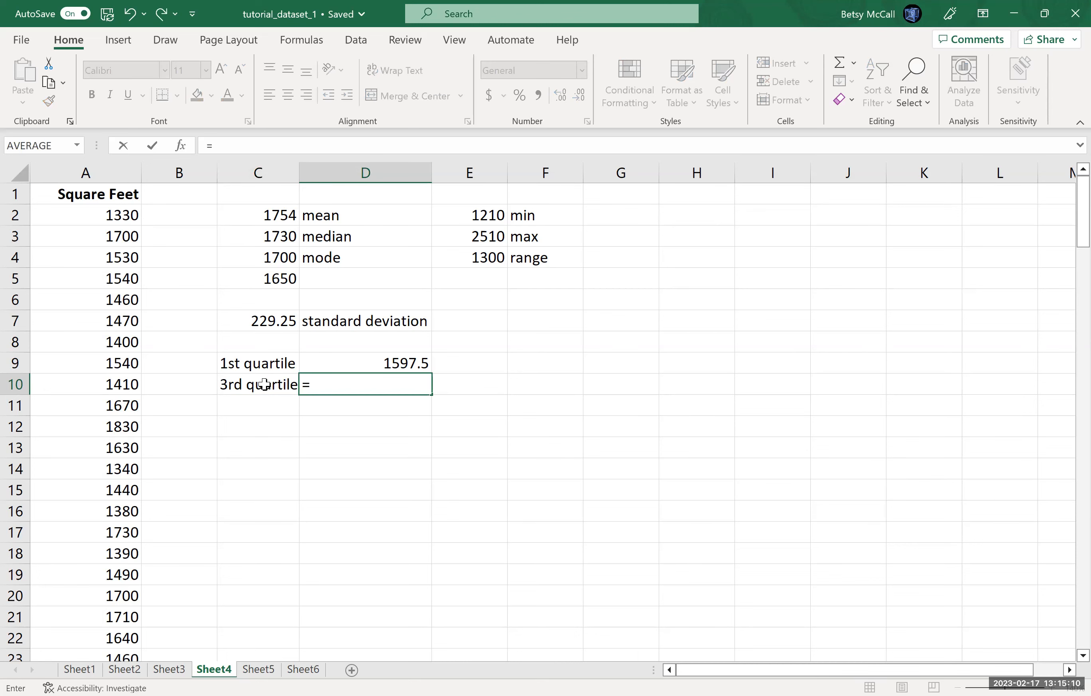
text(QUA)
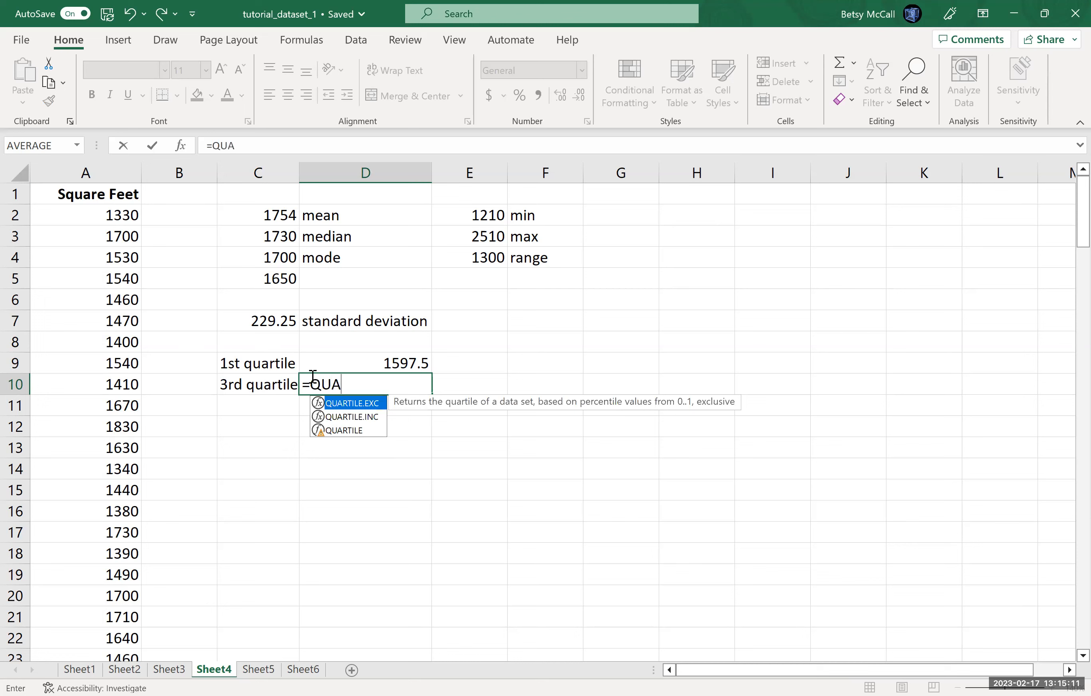
double_click(351, 416)
click(101, 173)
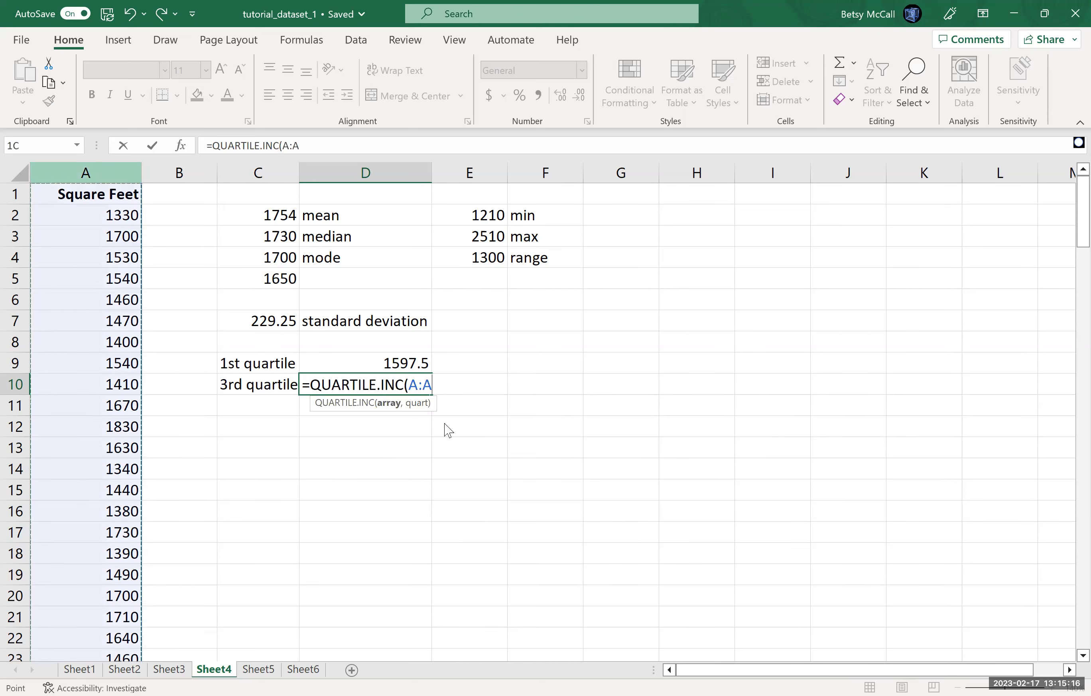
text(,3)
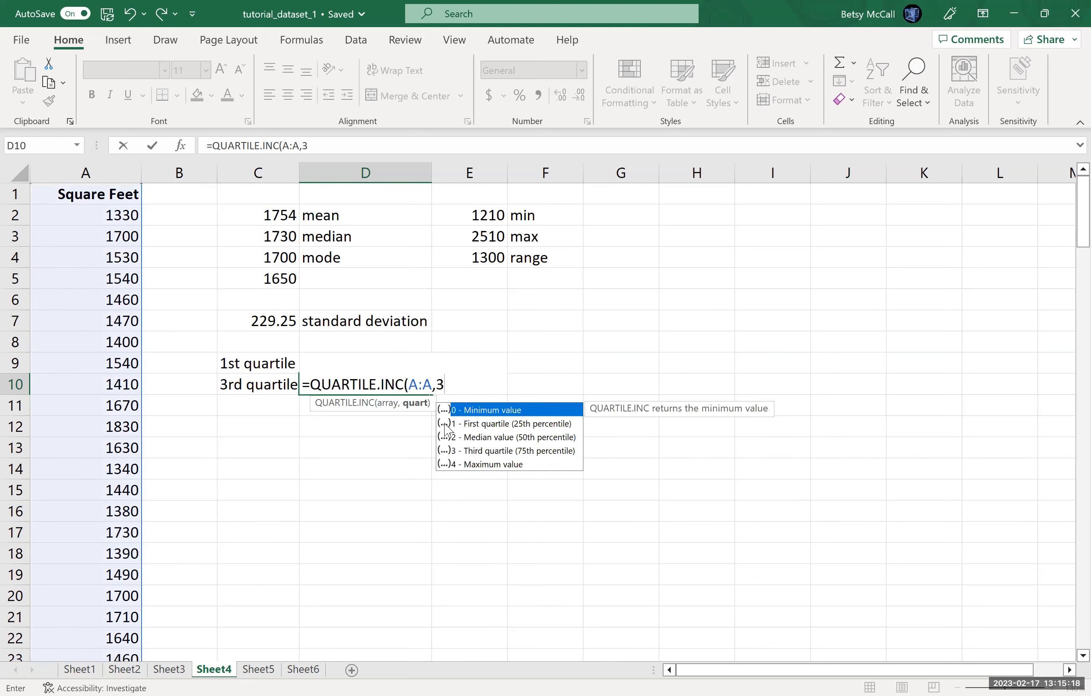
key(Return)
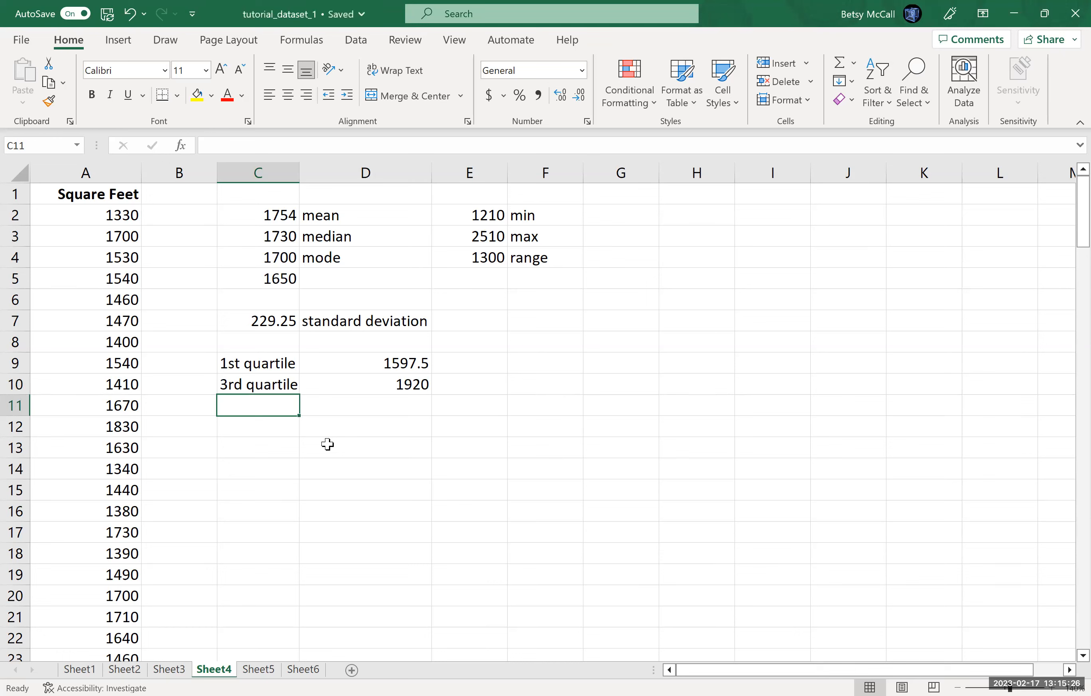
- Label cell C11 as "IQR" and calculate the interquartile range in D11 with =D10-D9
text(IQR)
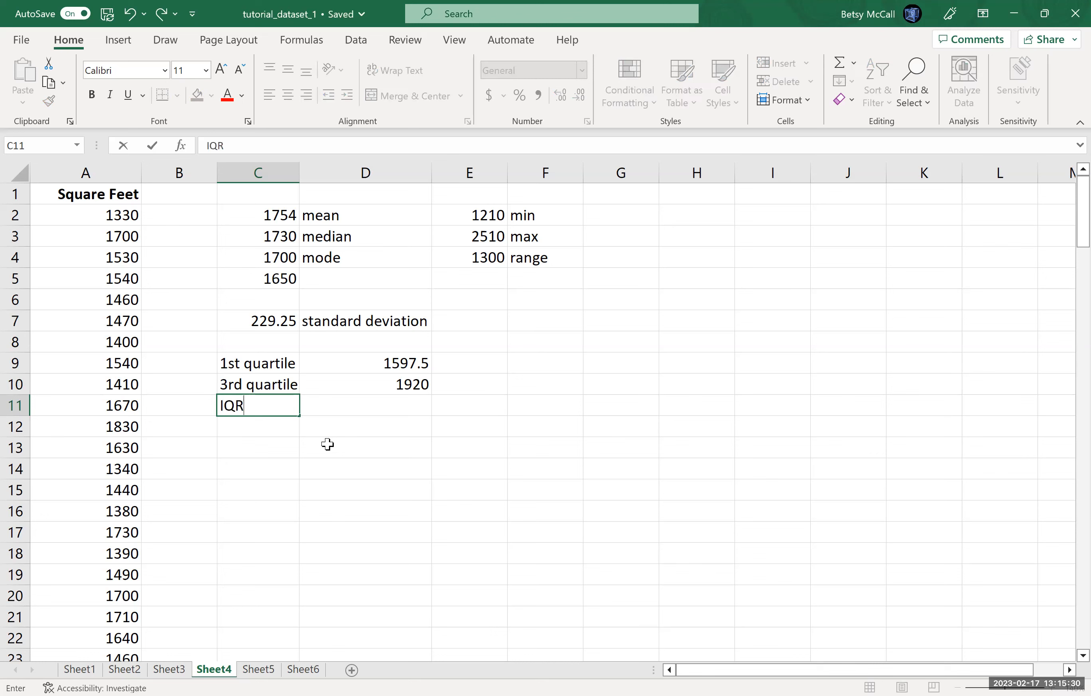
key(Tab)
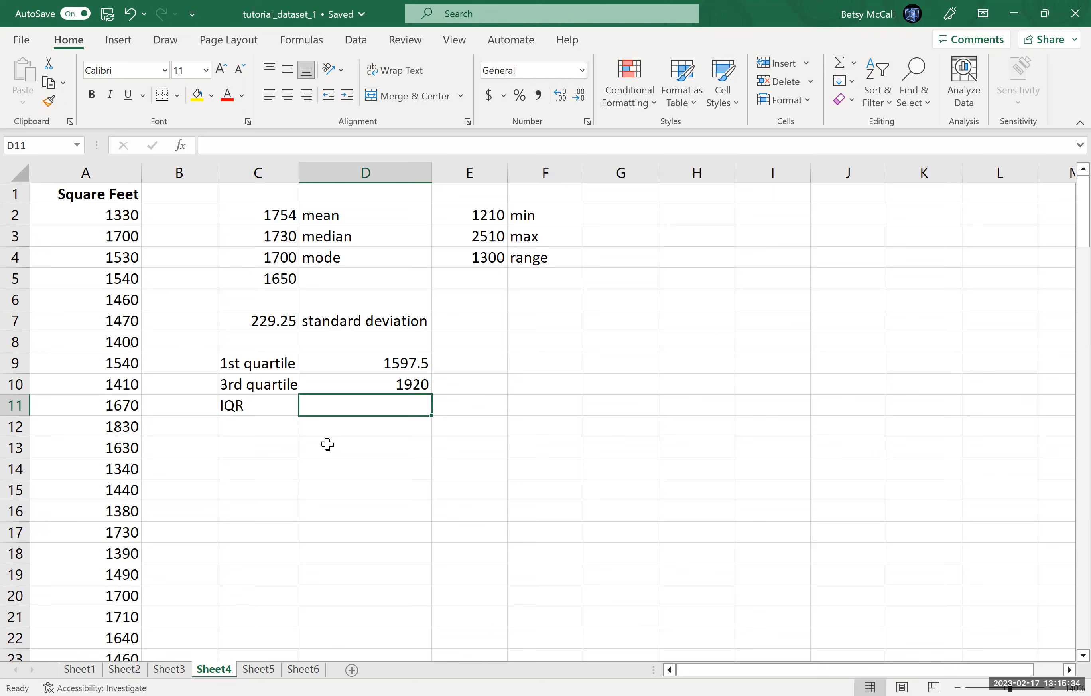
text(=)
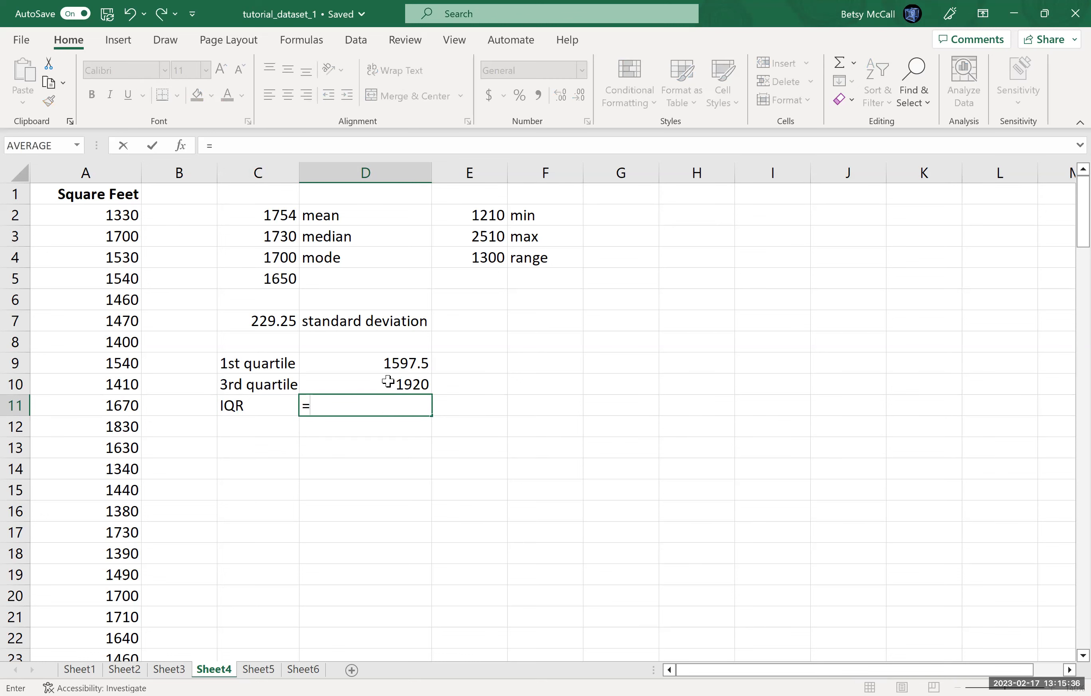
click(388, 382)
text(-)
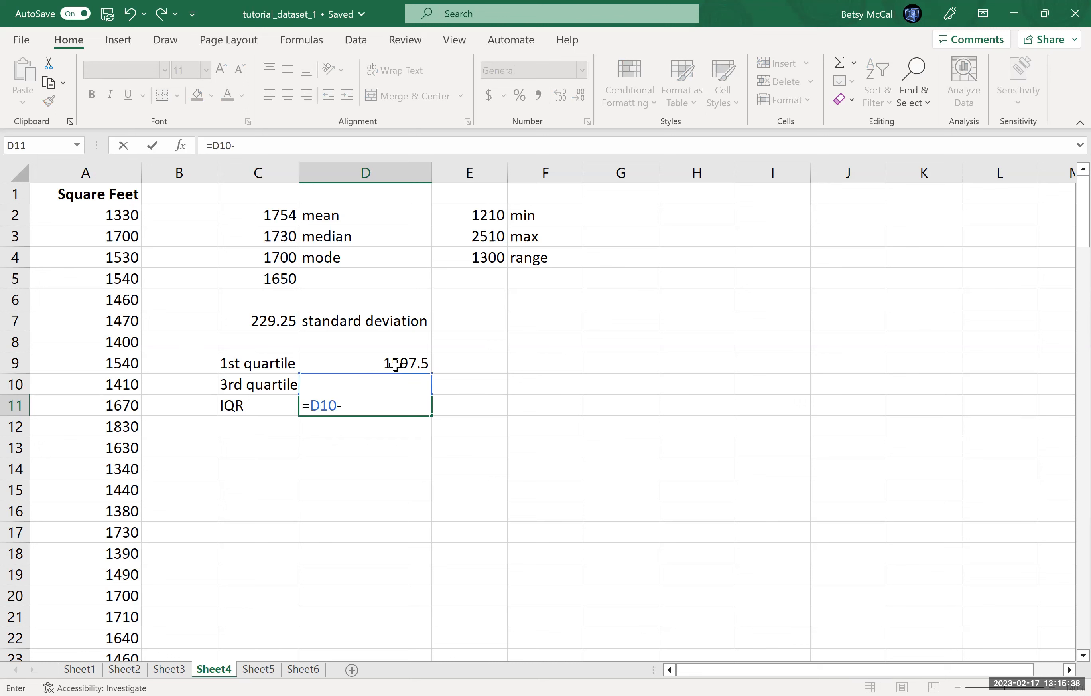
click(396, 364)
key(Return)
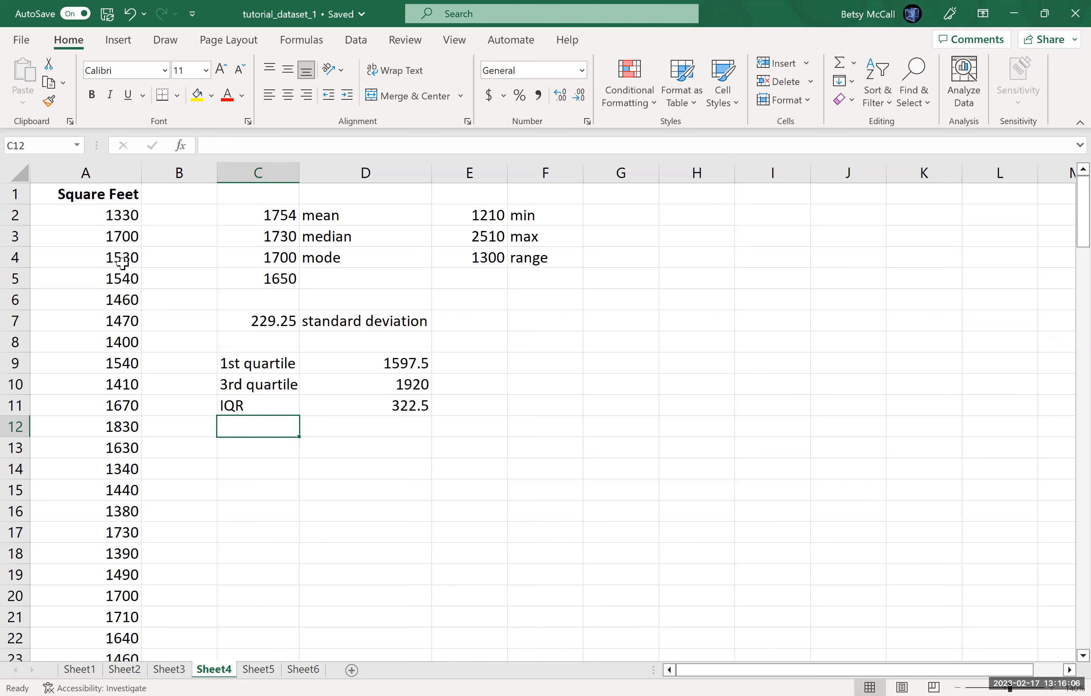
- Check the add-ins list in the program options for the Analysis ToolPak and close the options without changes
click(24, 44)
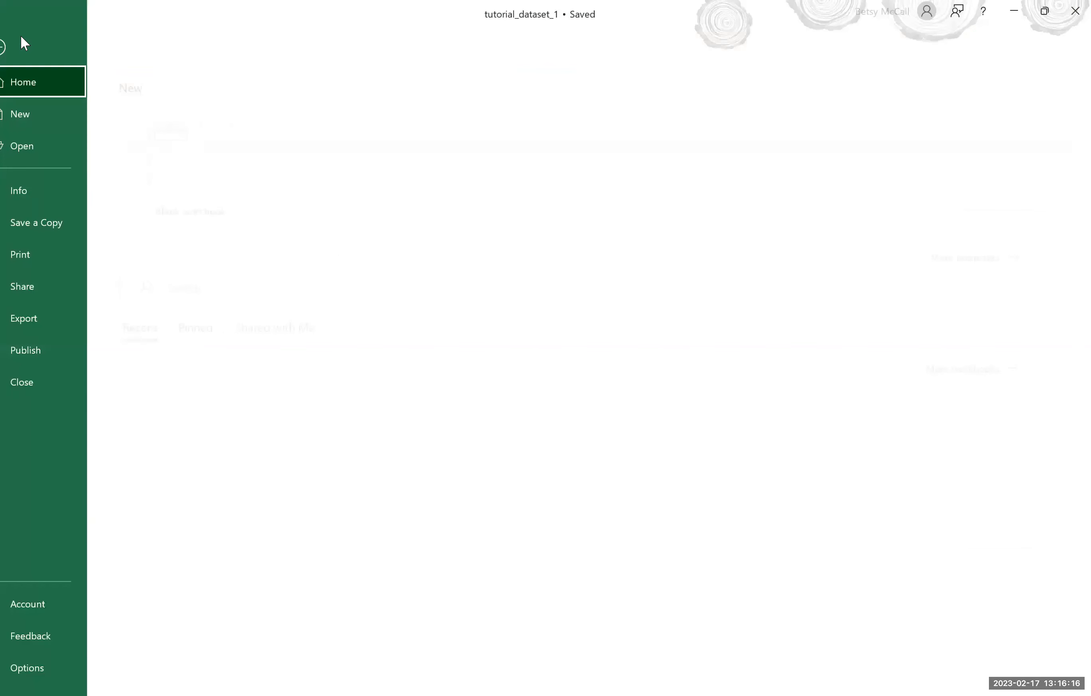
click(56, 664)
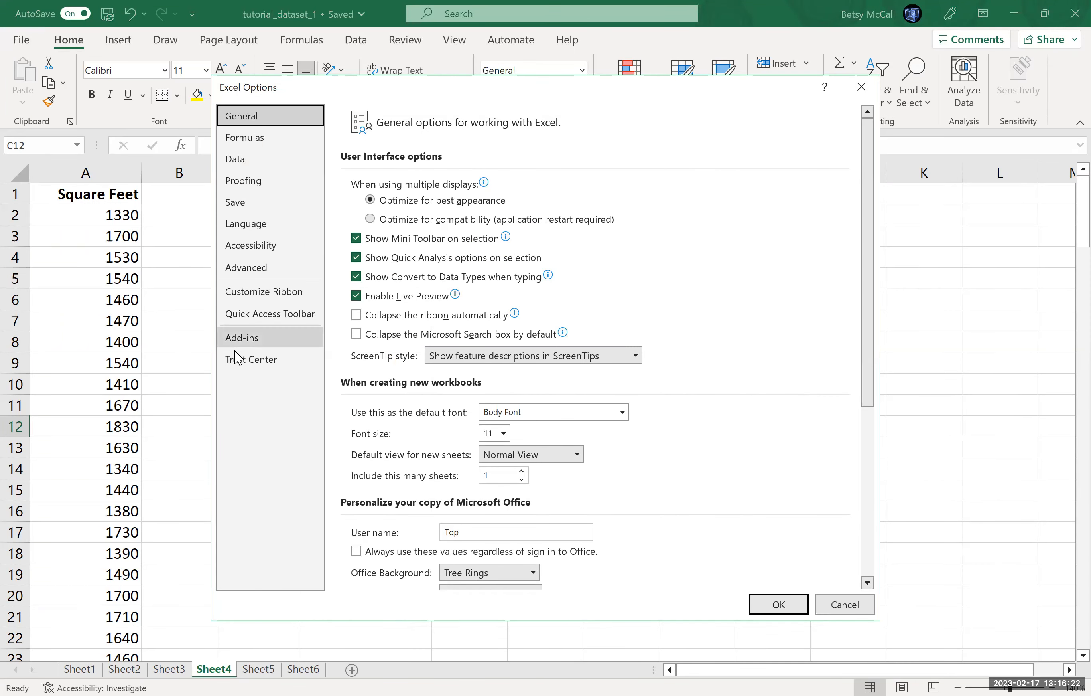
click(242, 337)
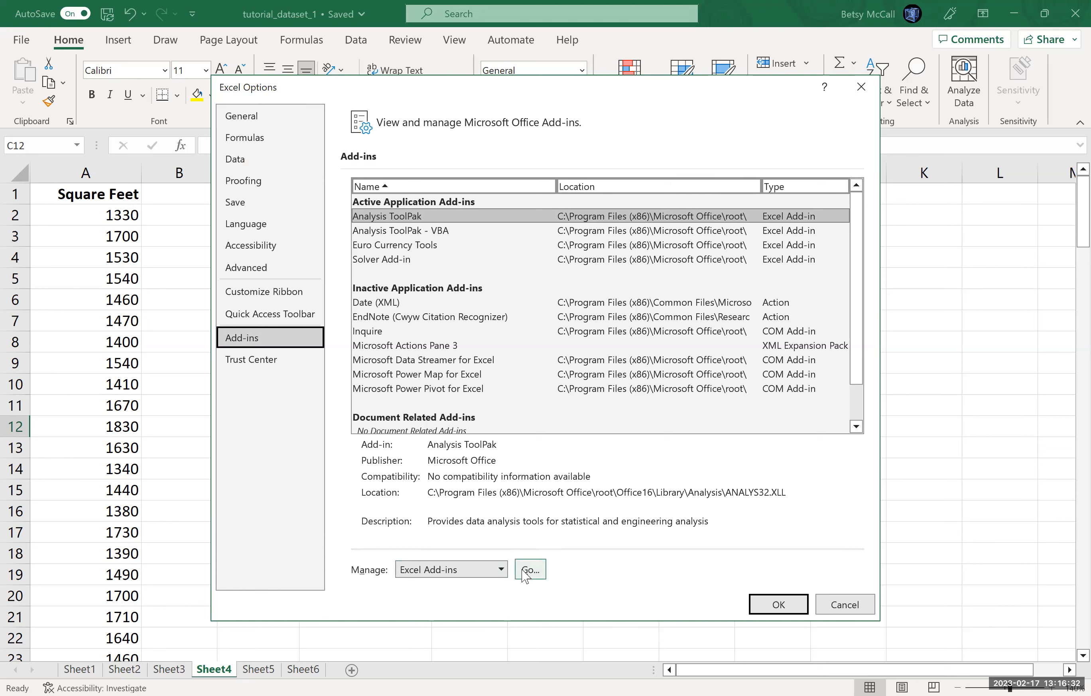
click(847, 605)
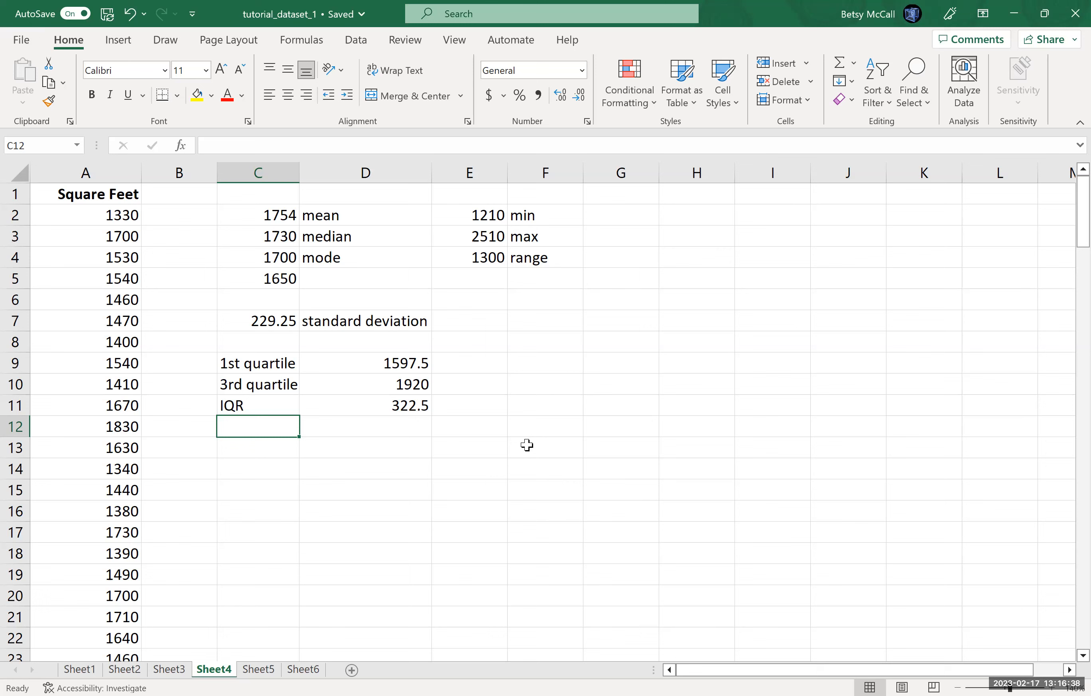
- Start the Descriptive Statistics tool from the Data Analysis tools
click(355, 41)
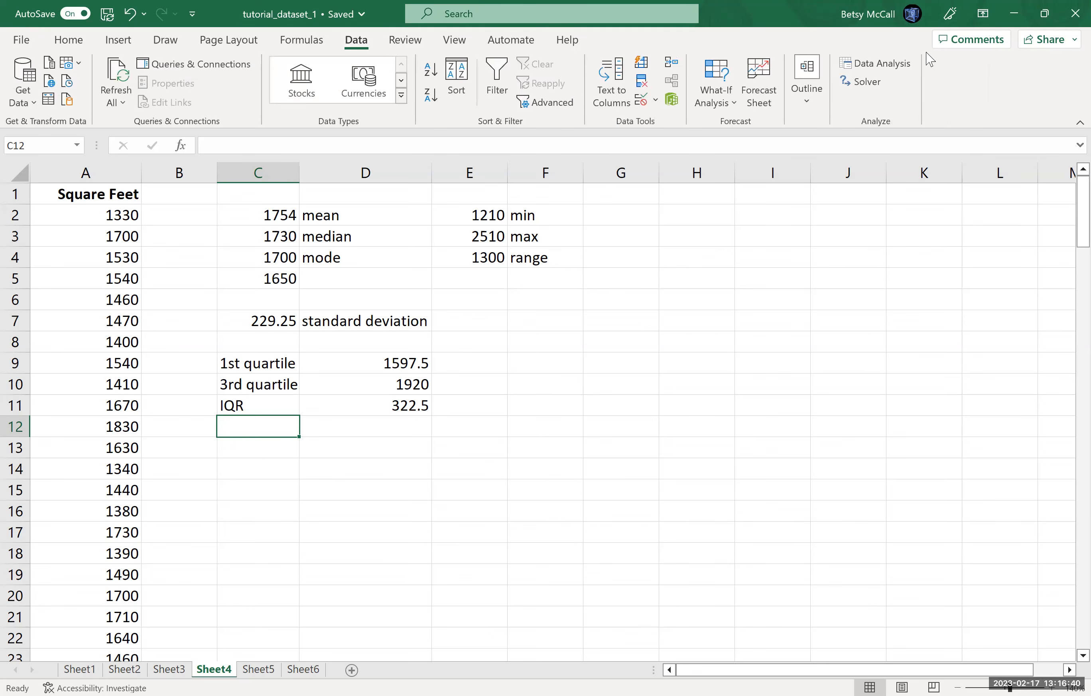
click(875, 68)
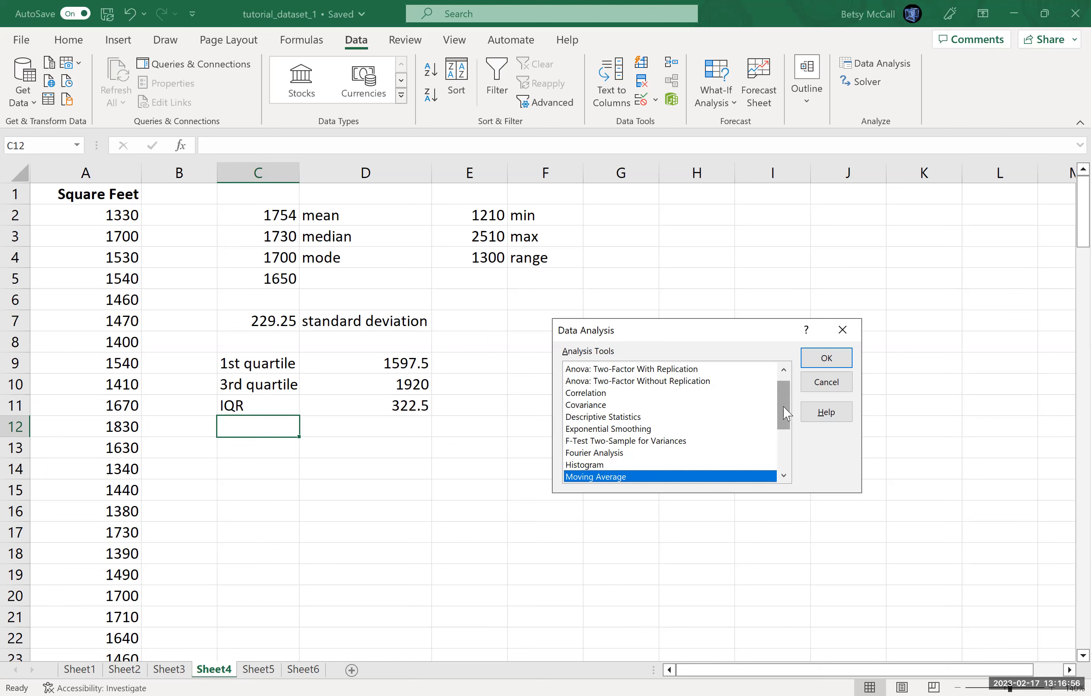
drag(784, 407, 785, 382)
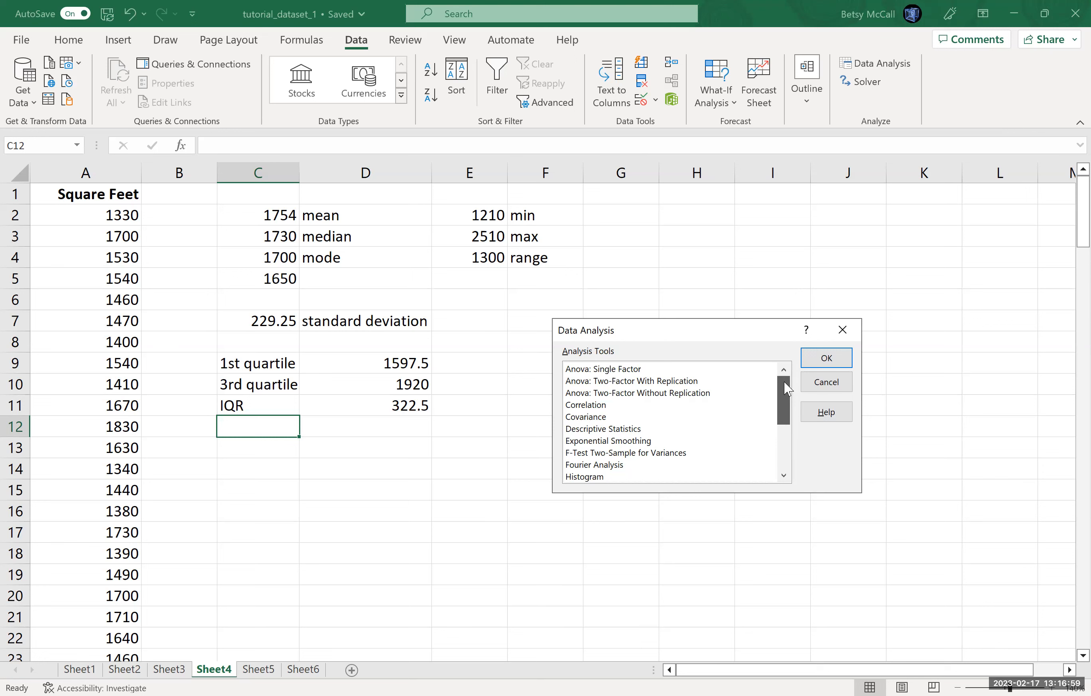
click(622, 430)
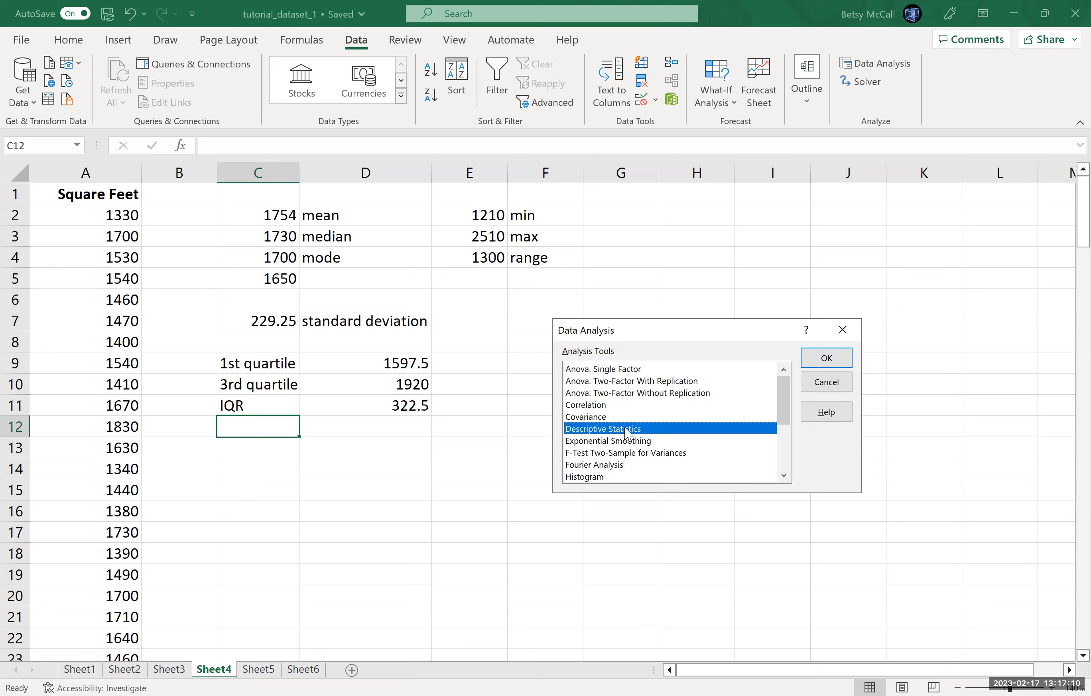
click(837, 362)
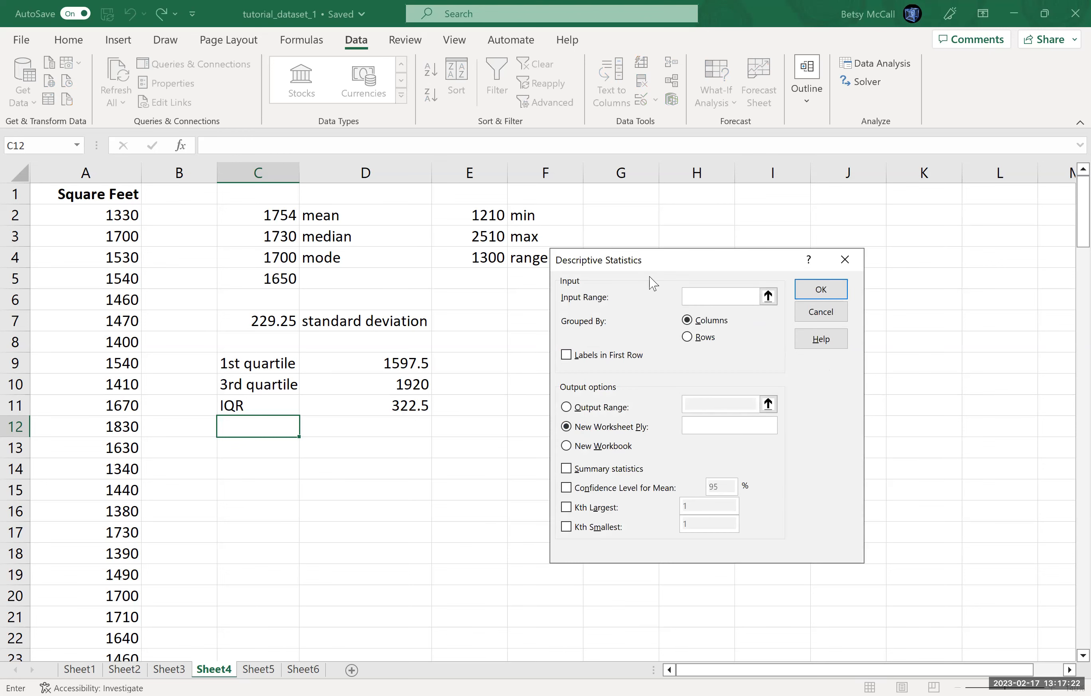
- Set the Descriptive Statistics input range to $A$1:$A$149 and mark the first row as labels
click(116, 194)
drag(116, 195, 97, 624)
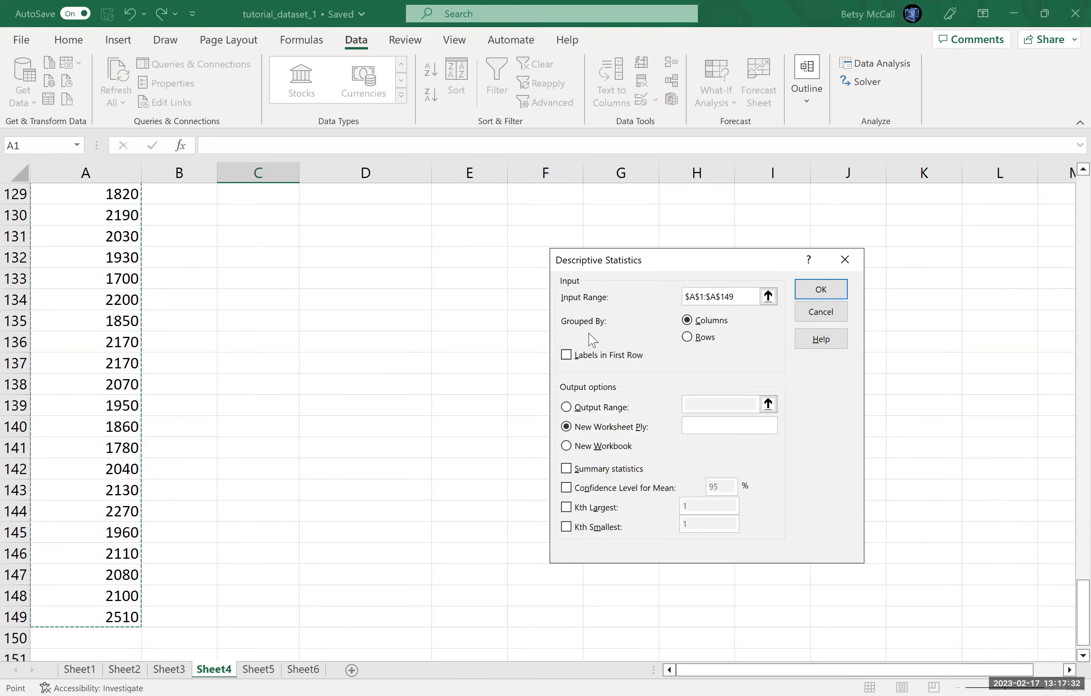
click(567, 357)
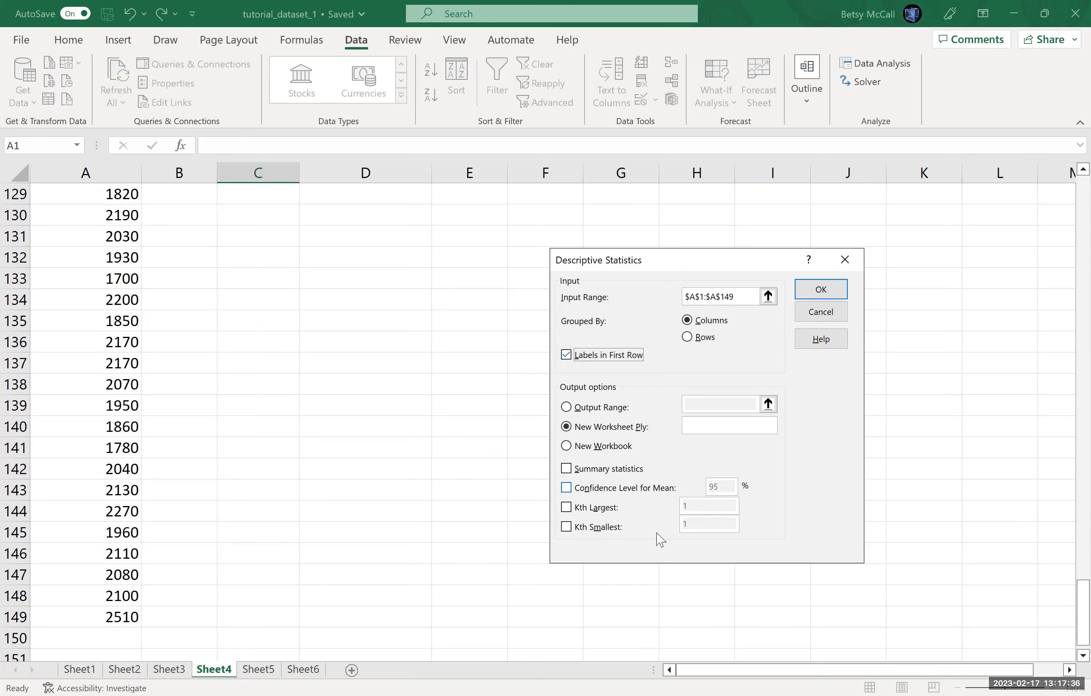
- Set the Descriptive Statistics output to a range on the current sheet starting at $H$2
click(567, 408)
click(768, 403)
drag(1069, 607, 1064, 190)
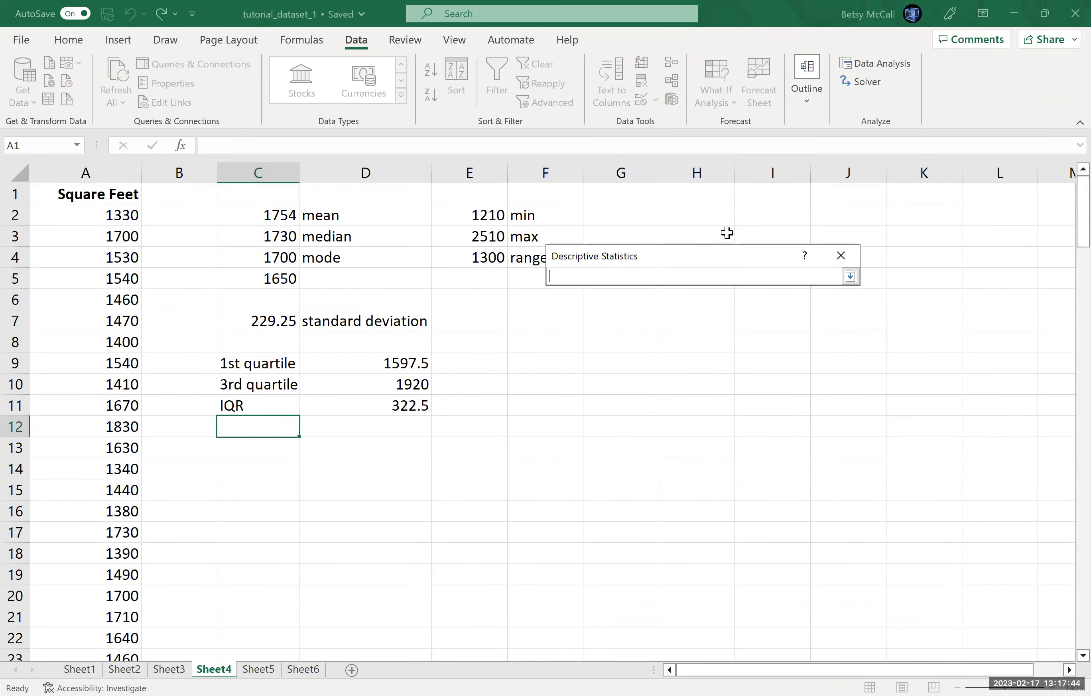
click(704, 215)
click(846, 278)
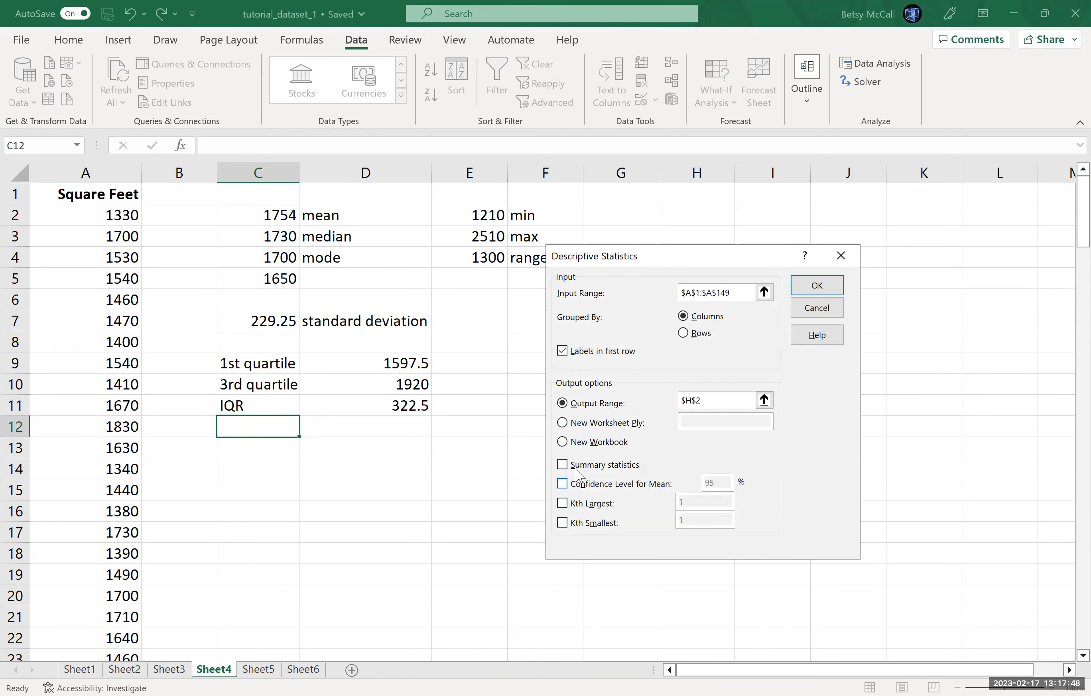
- Generate the output with summary statistics included and widen columns H and I to fit the labels and values
click(560, 465)
click(813, 285)
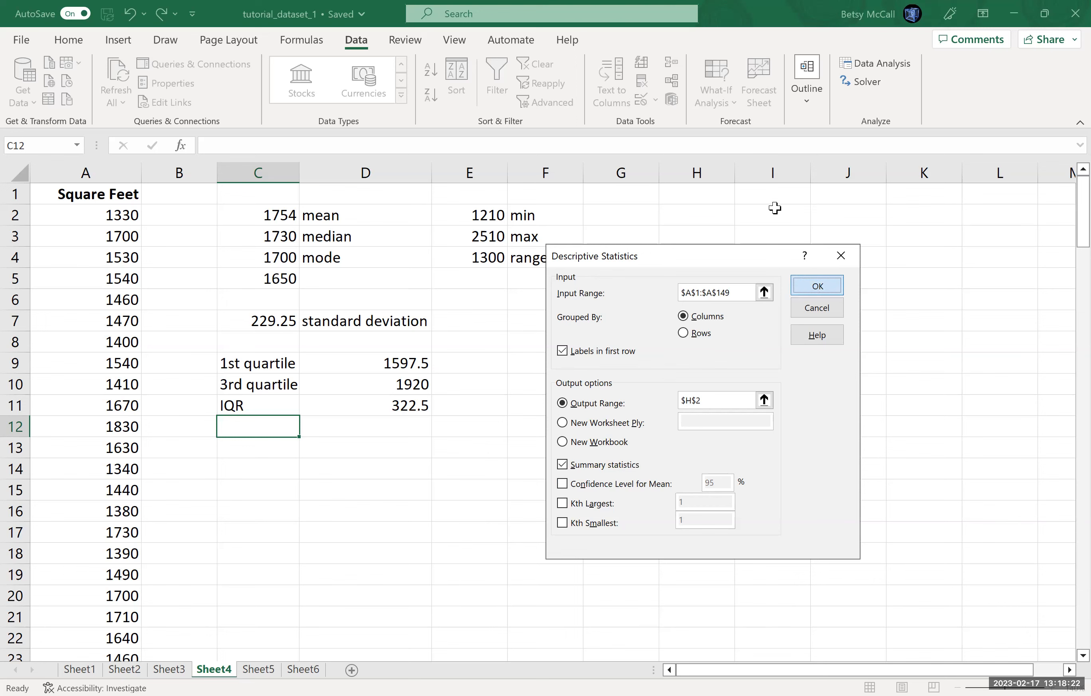
drag(735, 170, 797, 169)
drag(870, 171, 898, 170)
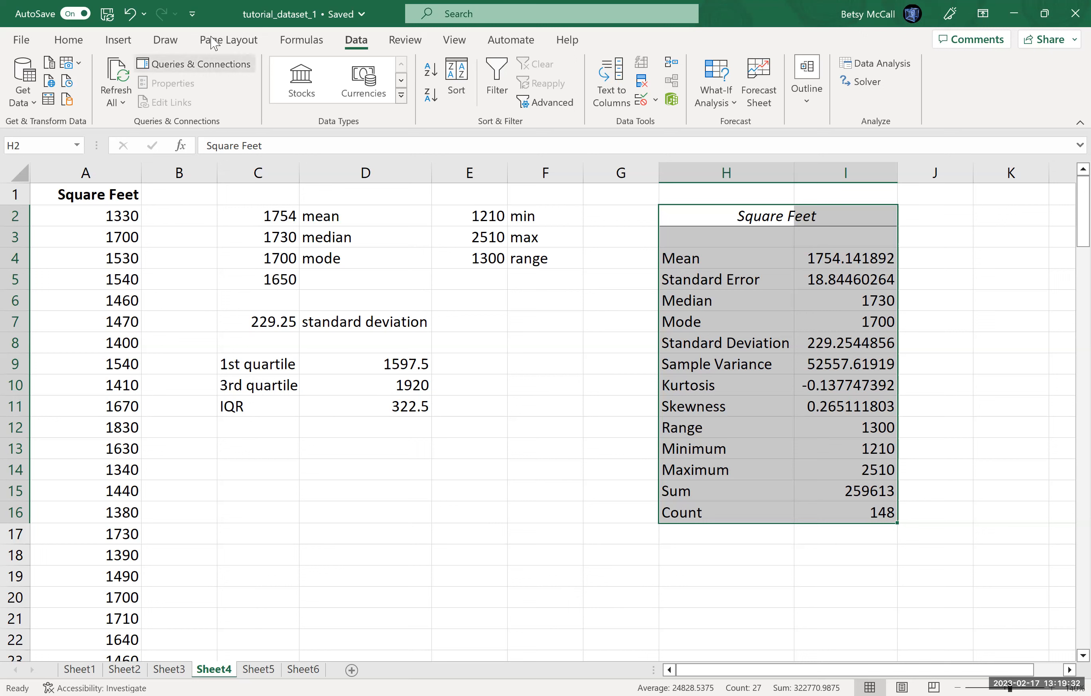
- View the list of available statistical functions and close it without inserting one
click(301, 46)
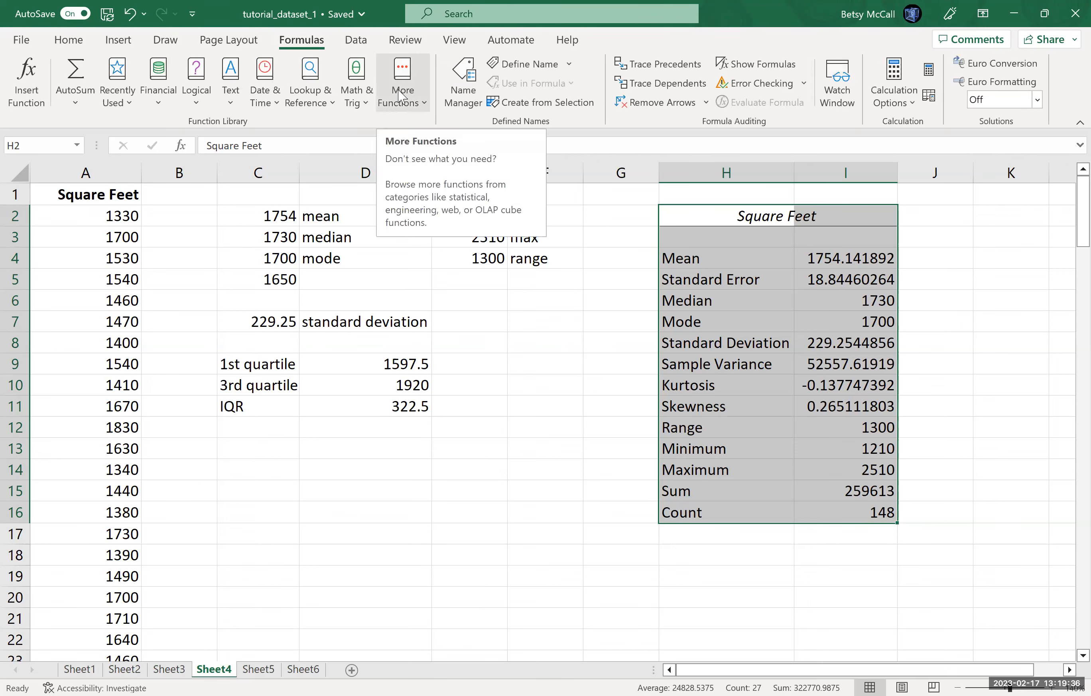
click(402, 96)
mouse_move(427, 126)
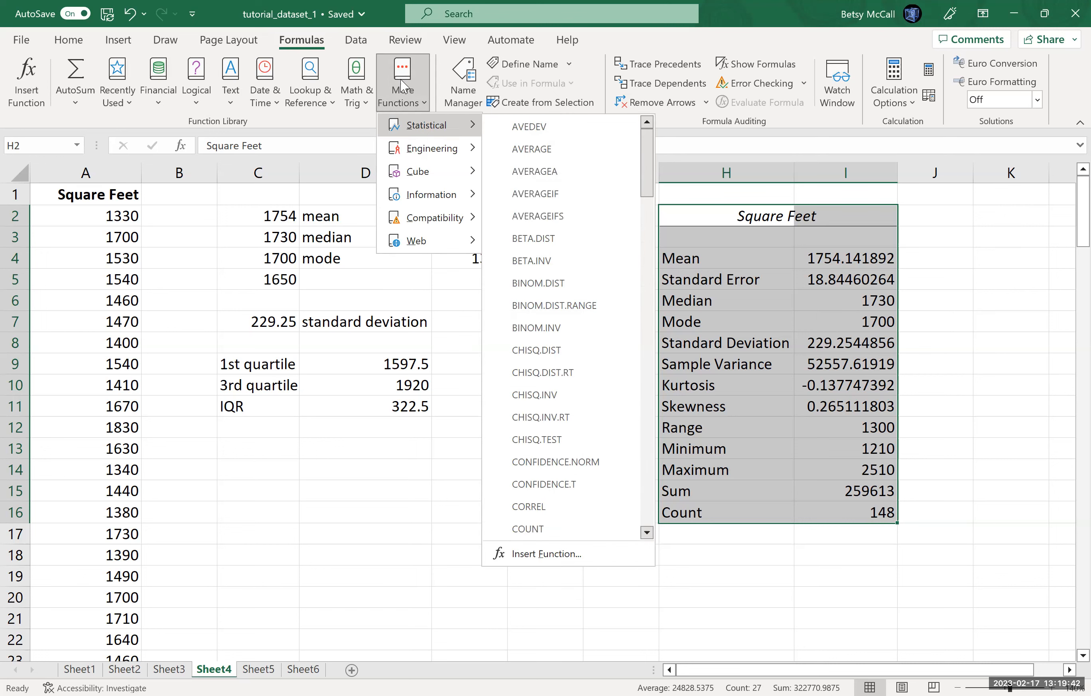
click(410, 328)
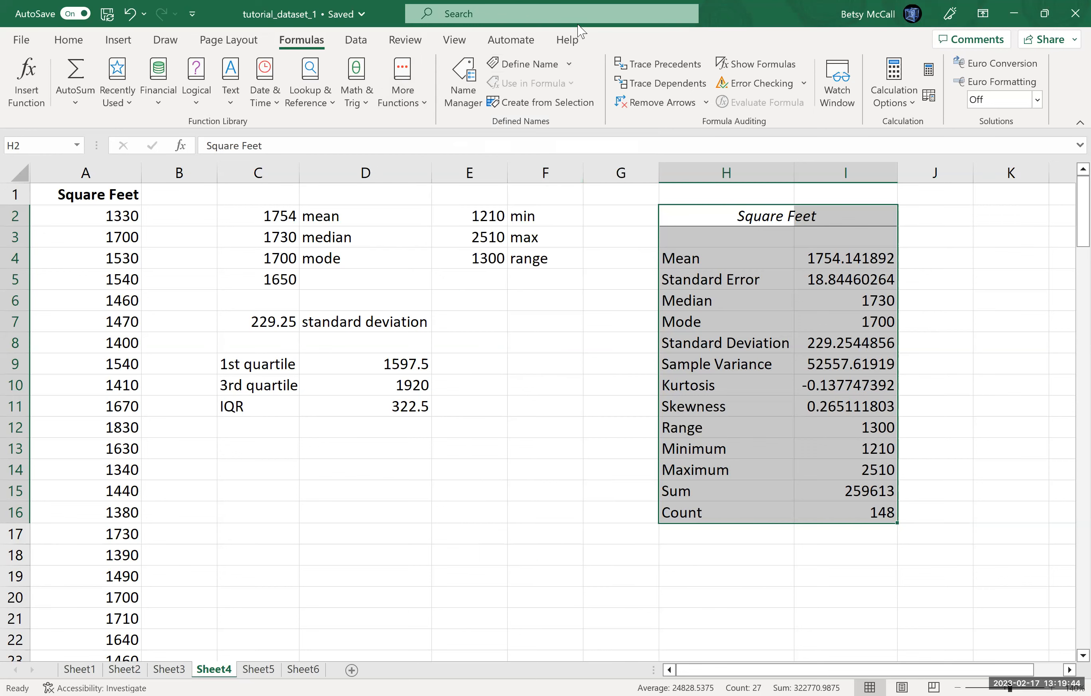